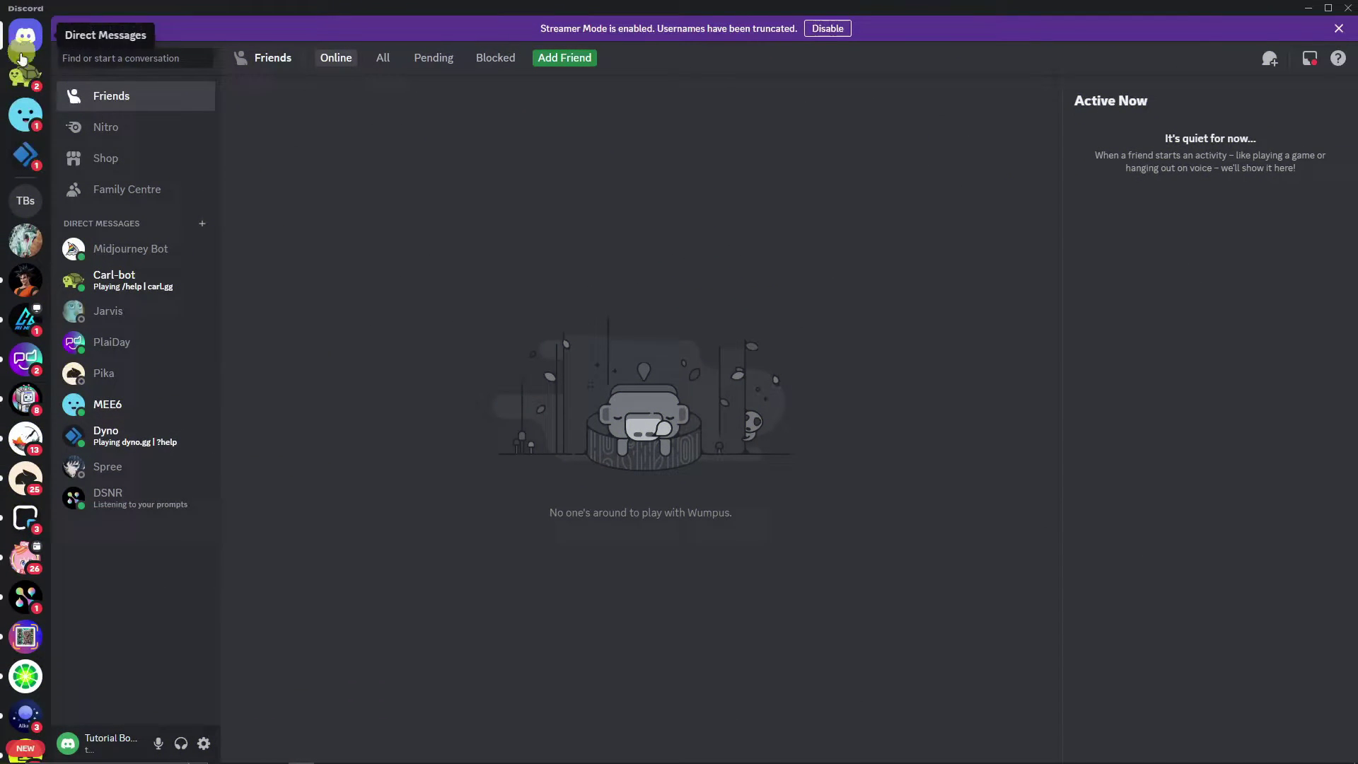
scroll(28, 435, "down", 3)
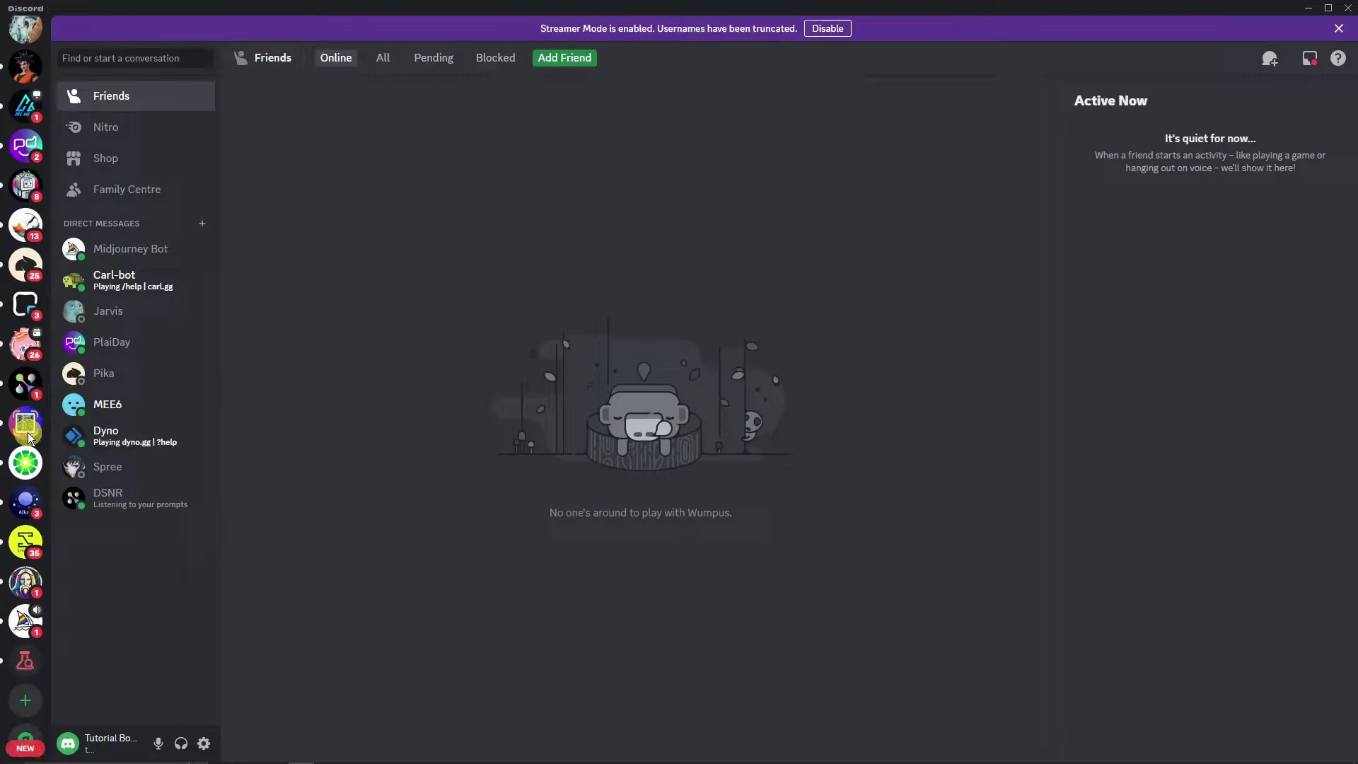
scroll(32, 438, "up", 3)
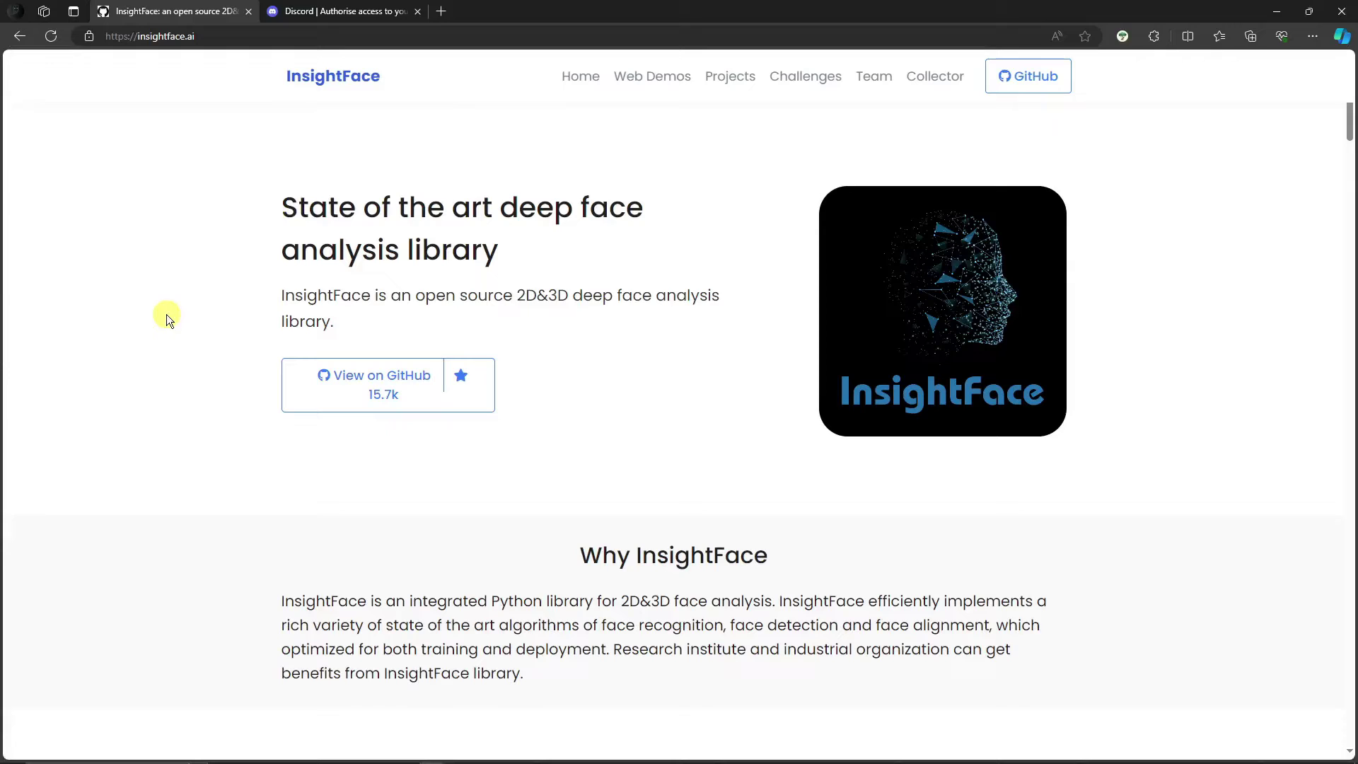
Look over the InsightFace website's home page down to its Getting started section.
scroll(206, 371, "down", 2)
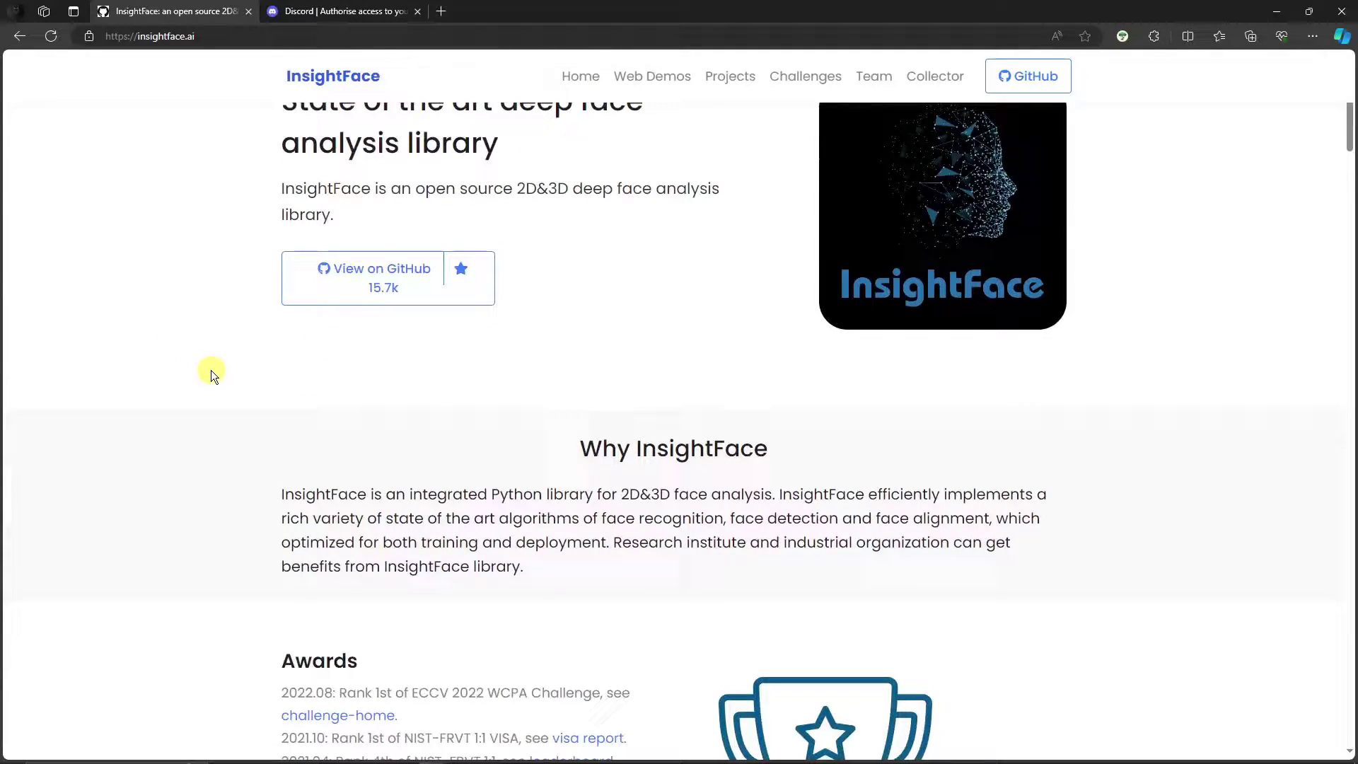
scroll(210, 370, "up", 1)
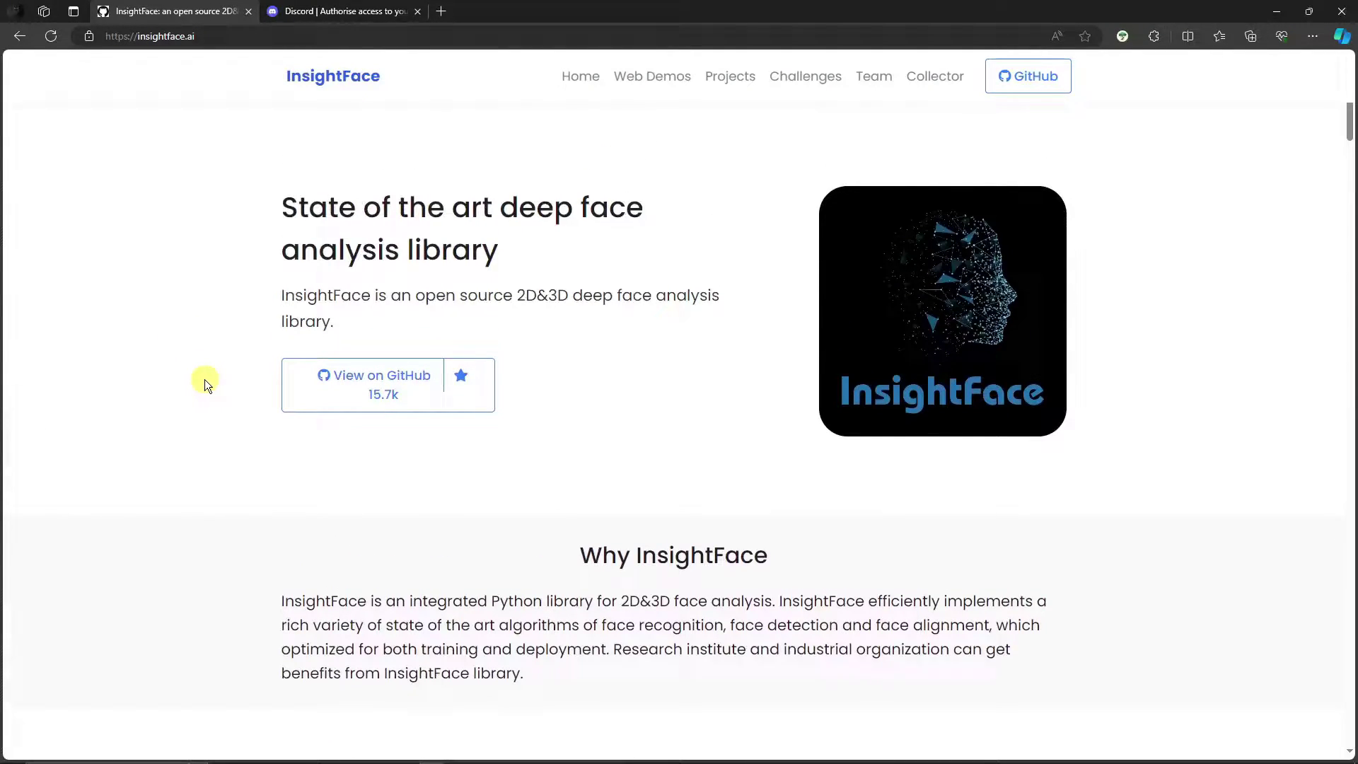
scroll(205, 379, "down", 10)
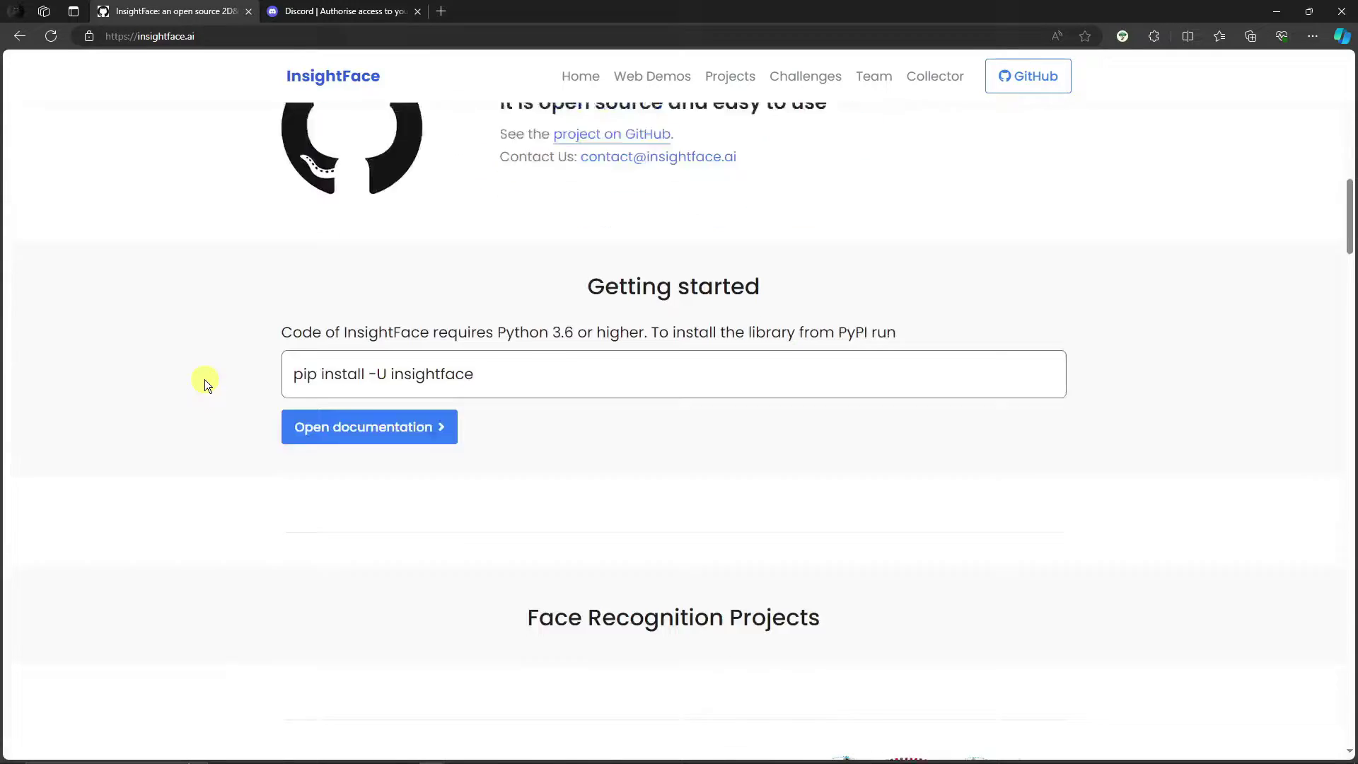
scroll(205, 379, "up", 10)
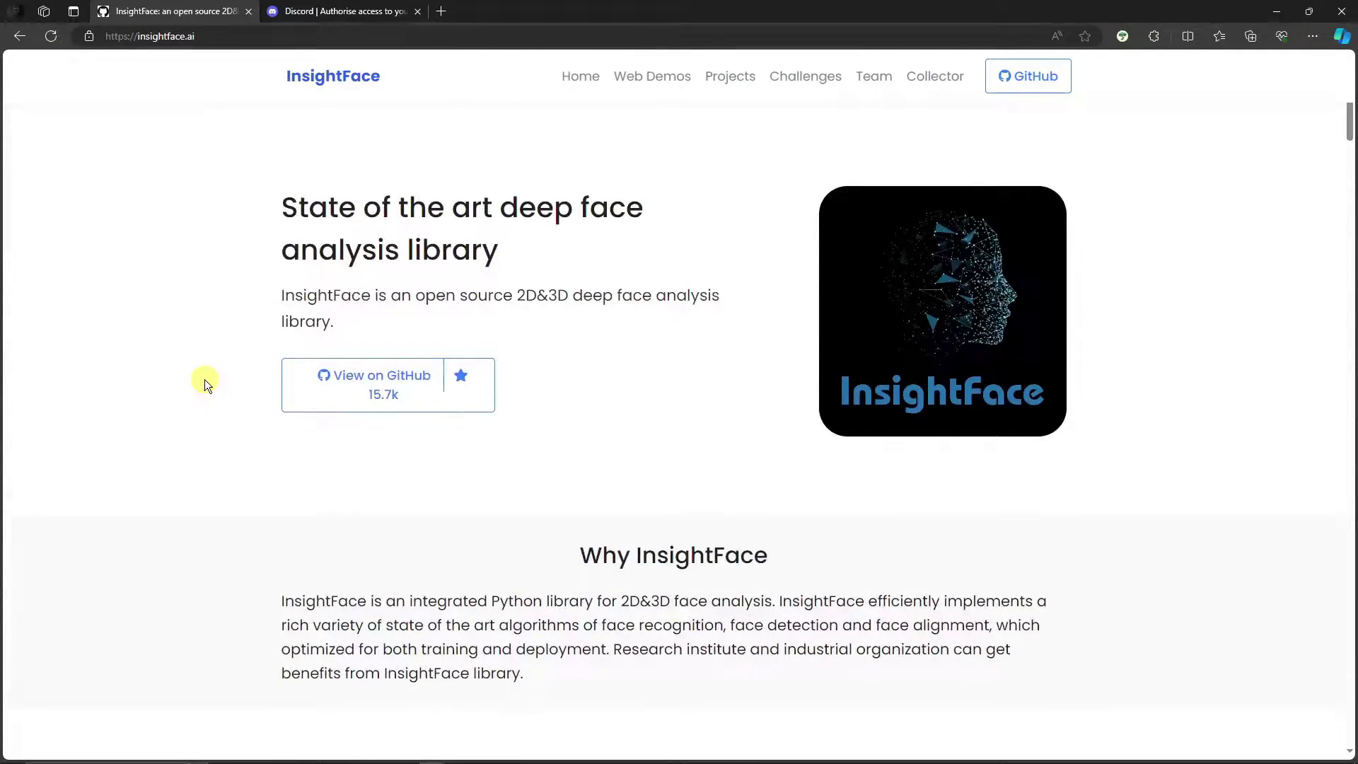
scroll(206, 381, "down", 2)
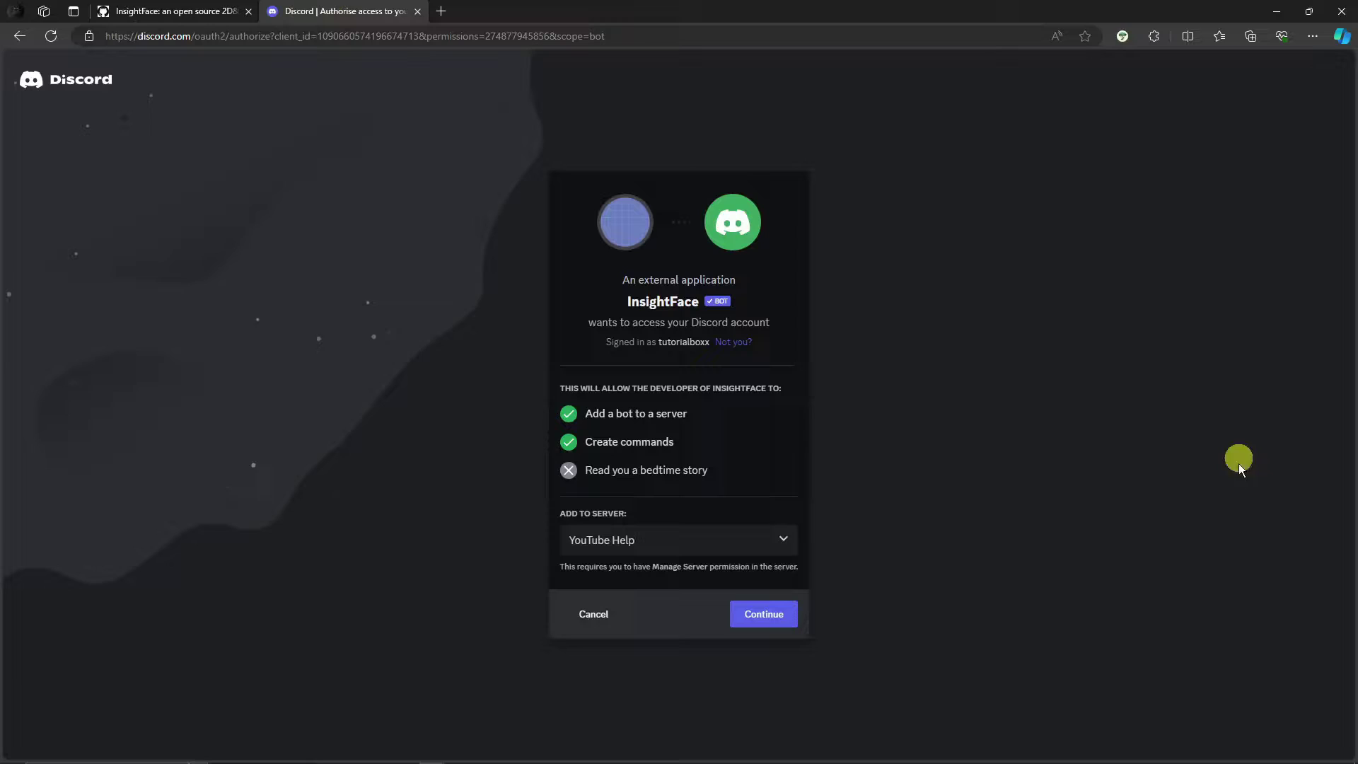
Examine the InsightFace bot's Discord authorisation link and the list of servers the bot can be added to.
left_click(636, 36)
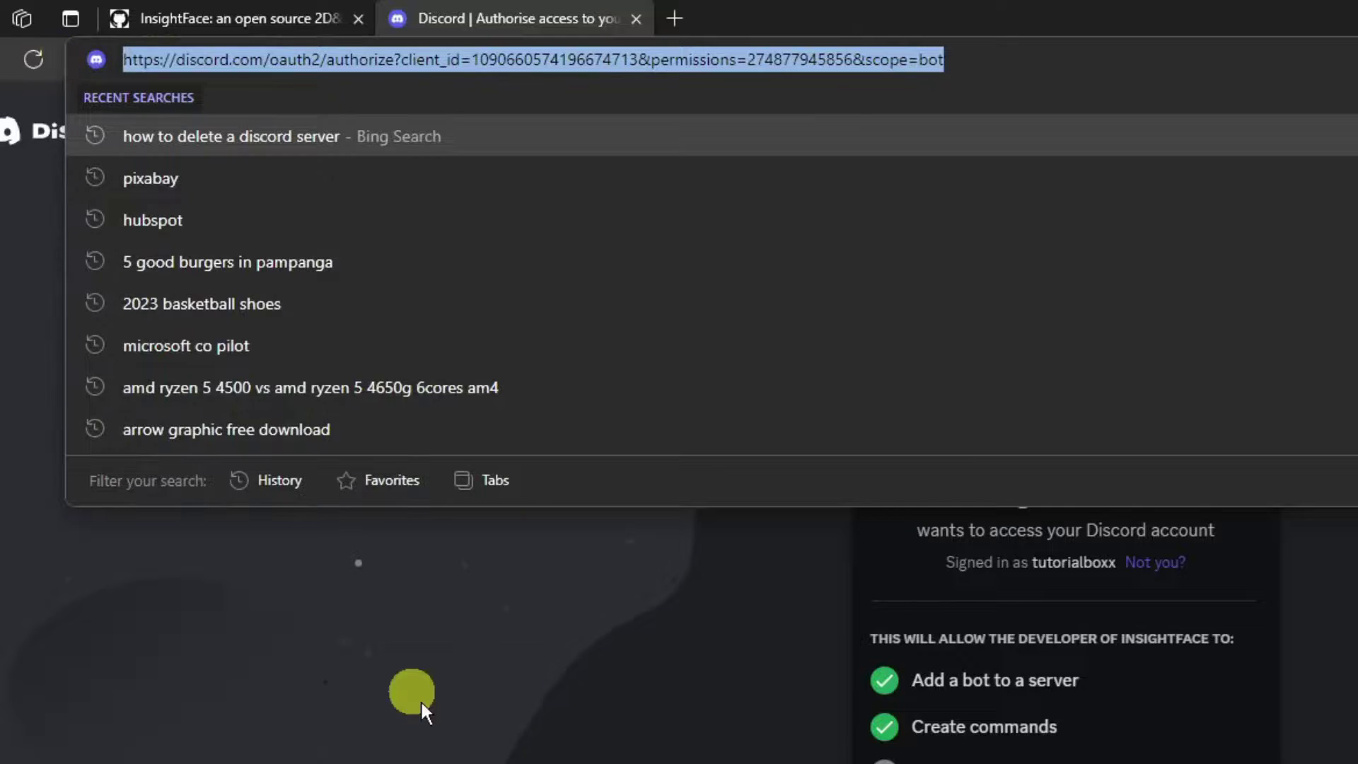
left_click(422, 710)
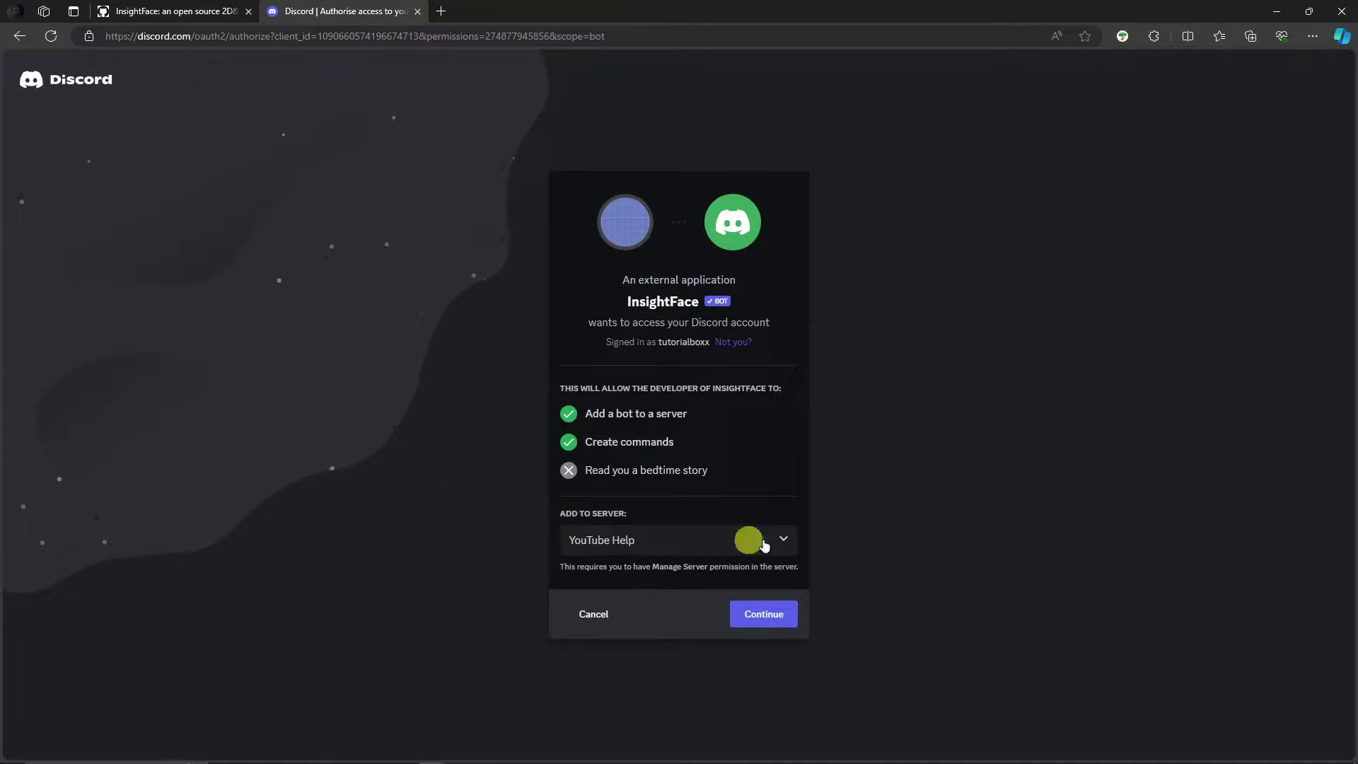
left_click(785, 539)
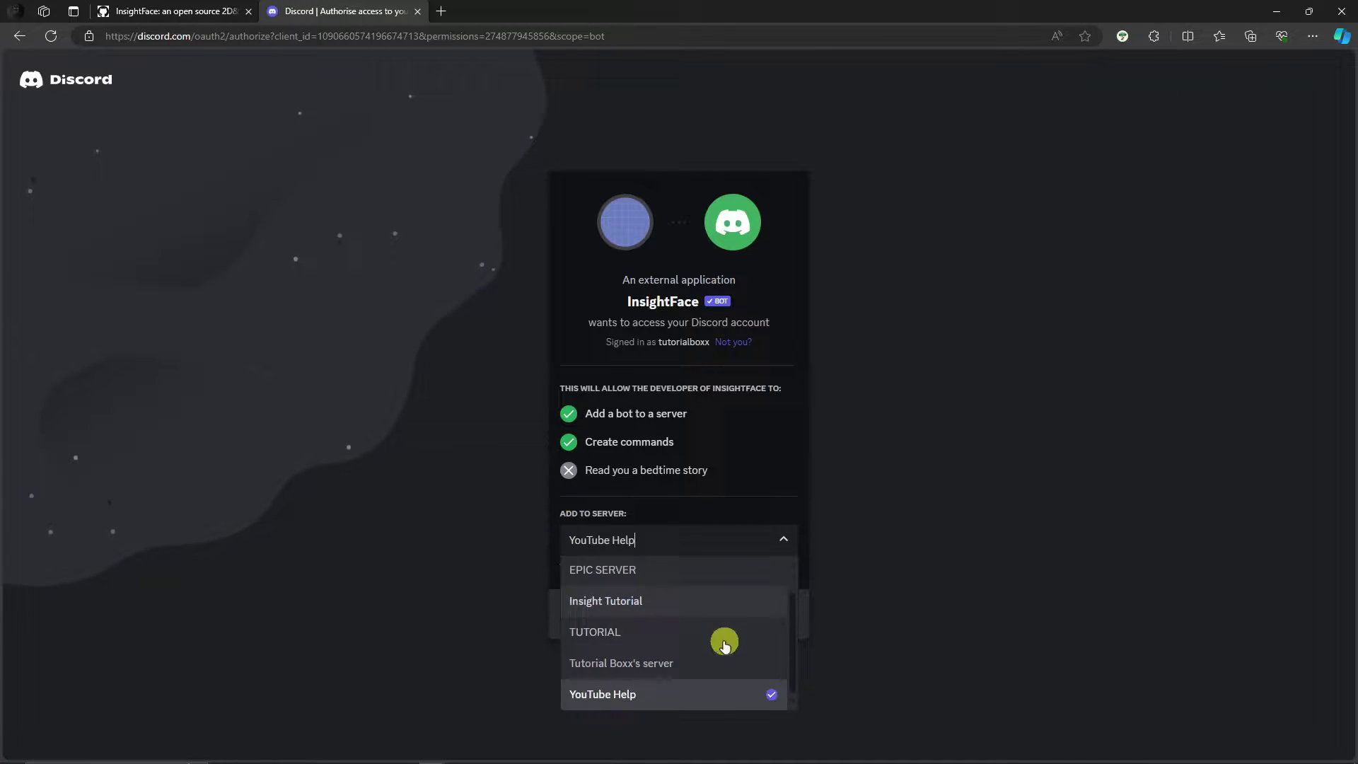
left_click(969, 589)
left_click(735, 539)
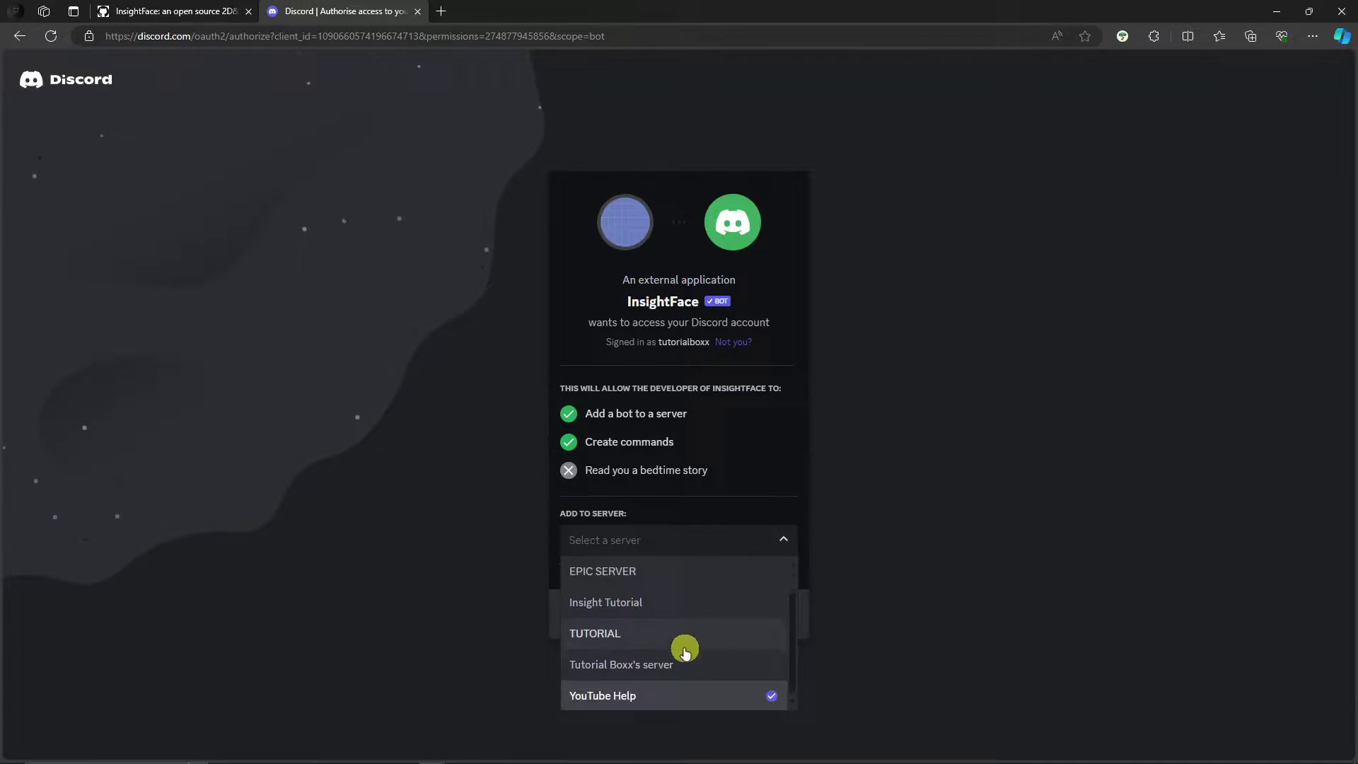
left_click(785, 537)
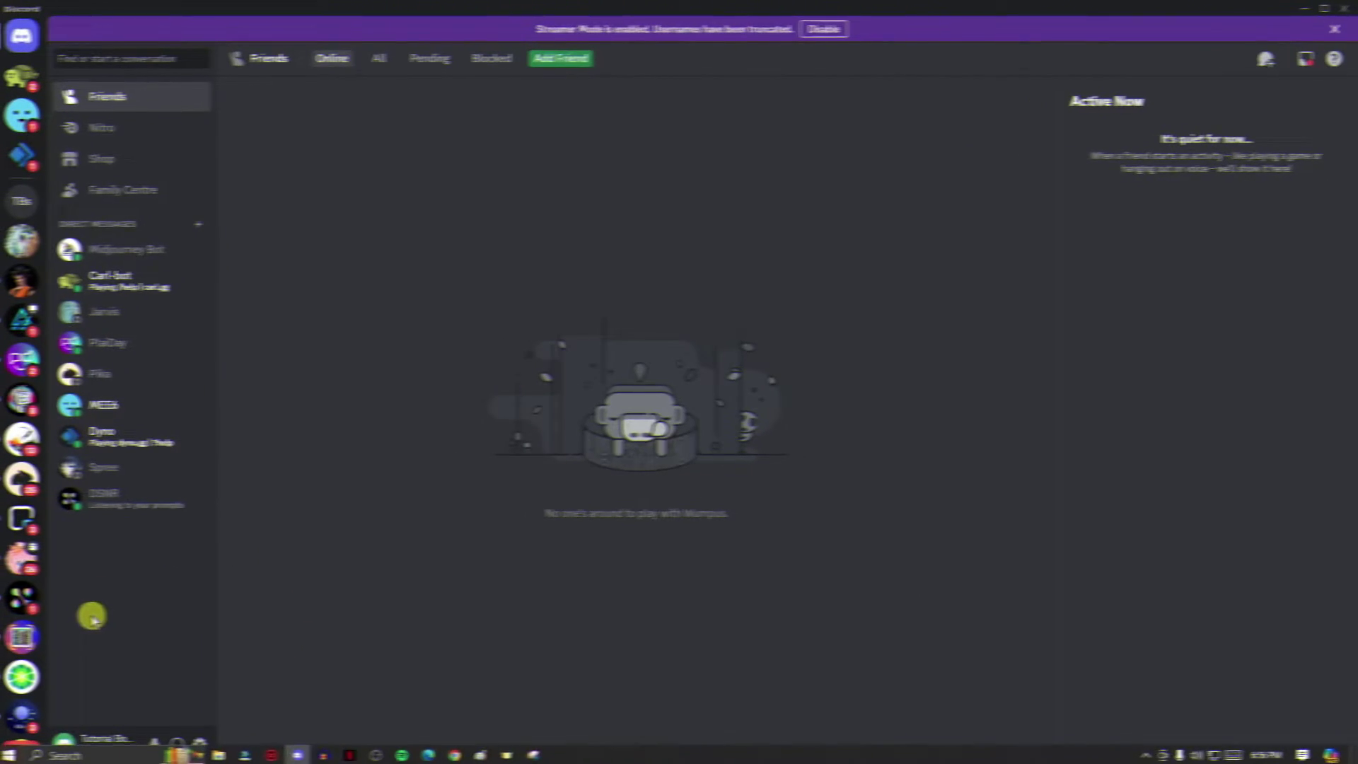
In the Discord app, create an own server for me and my friends, named Insight Box.
scroll(32, 654, "down", 5)
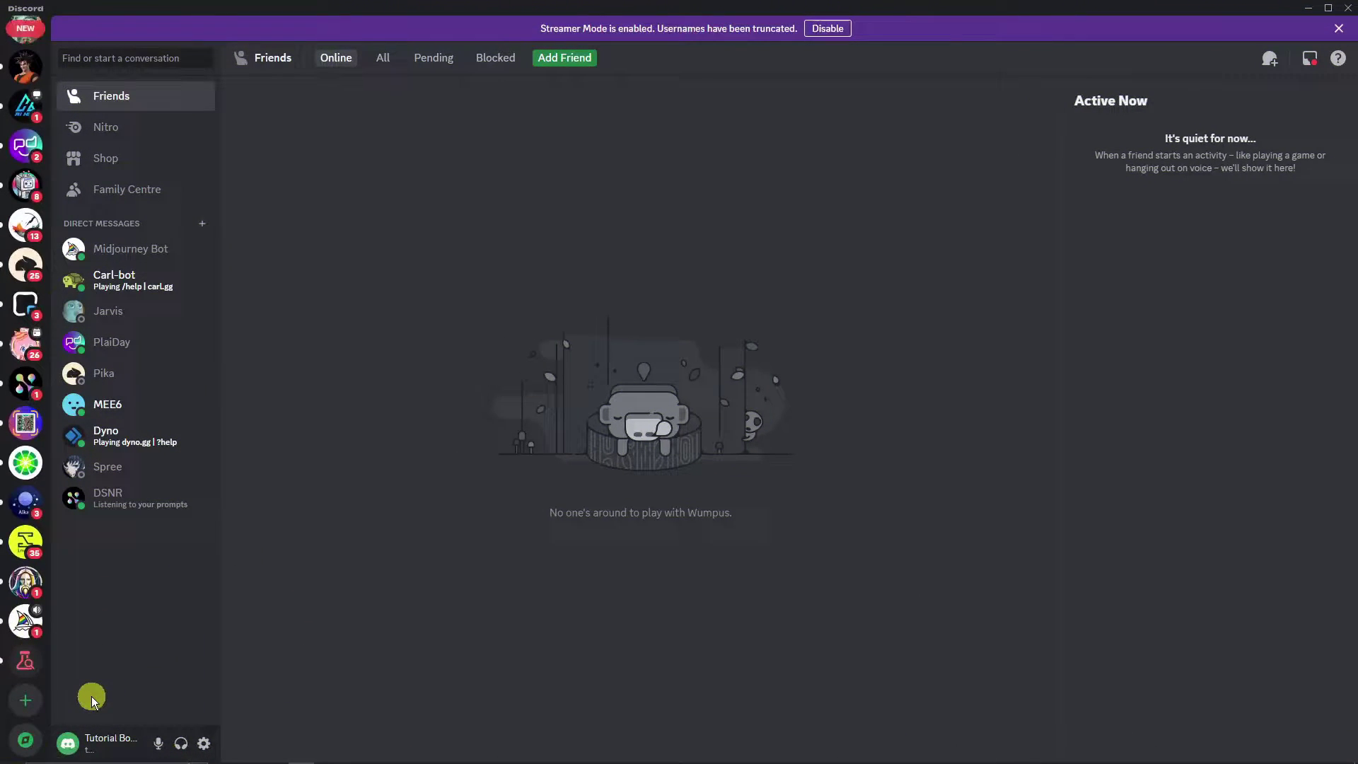
left_click(27, 702)
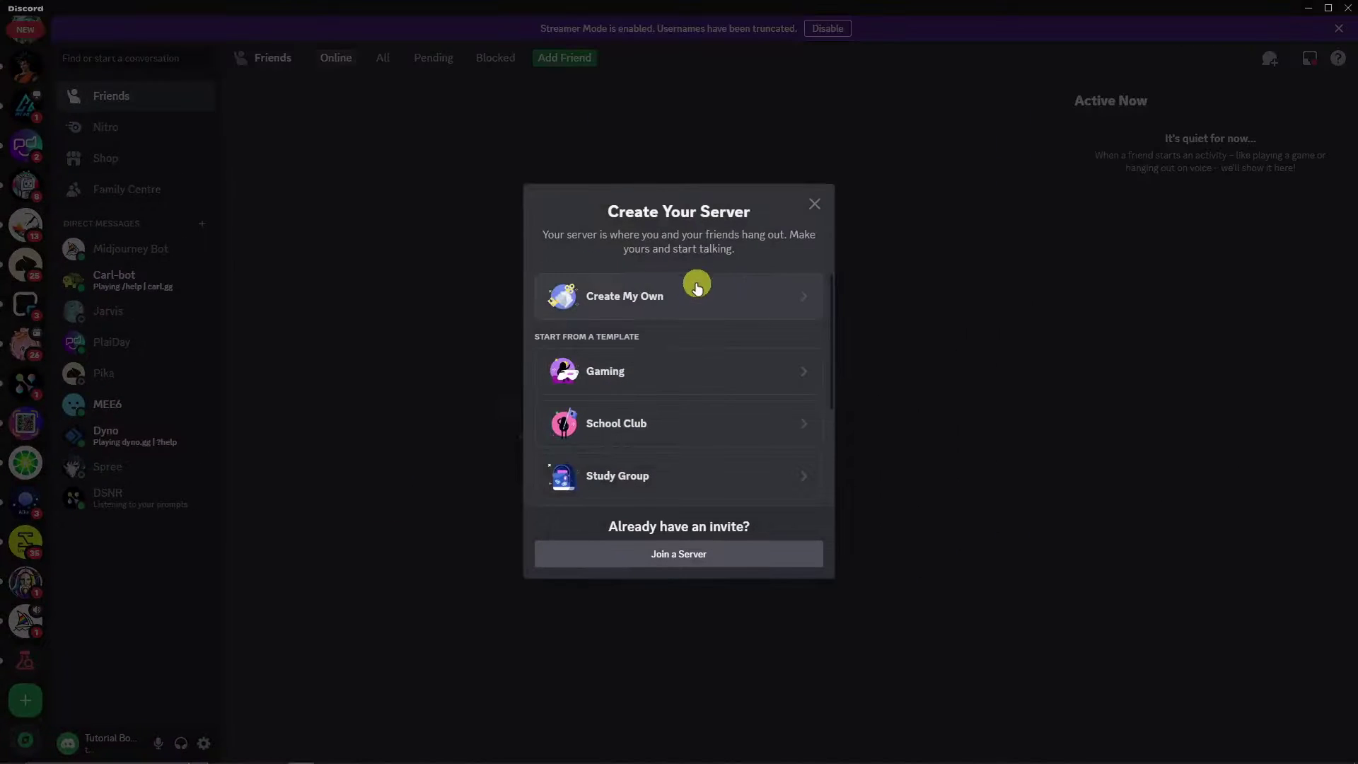
left_click(1117, 13)
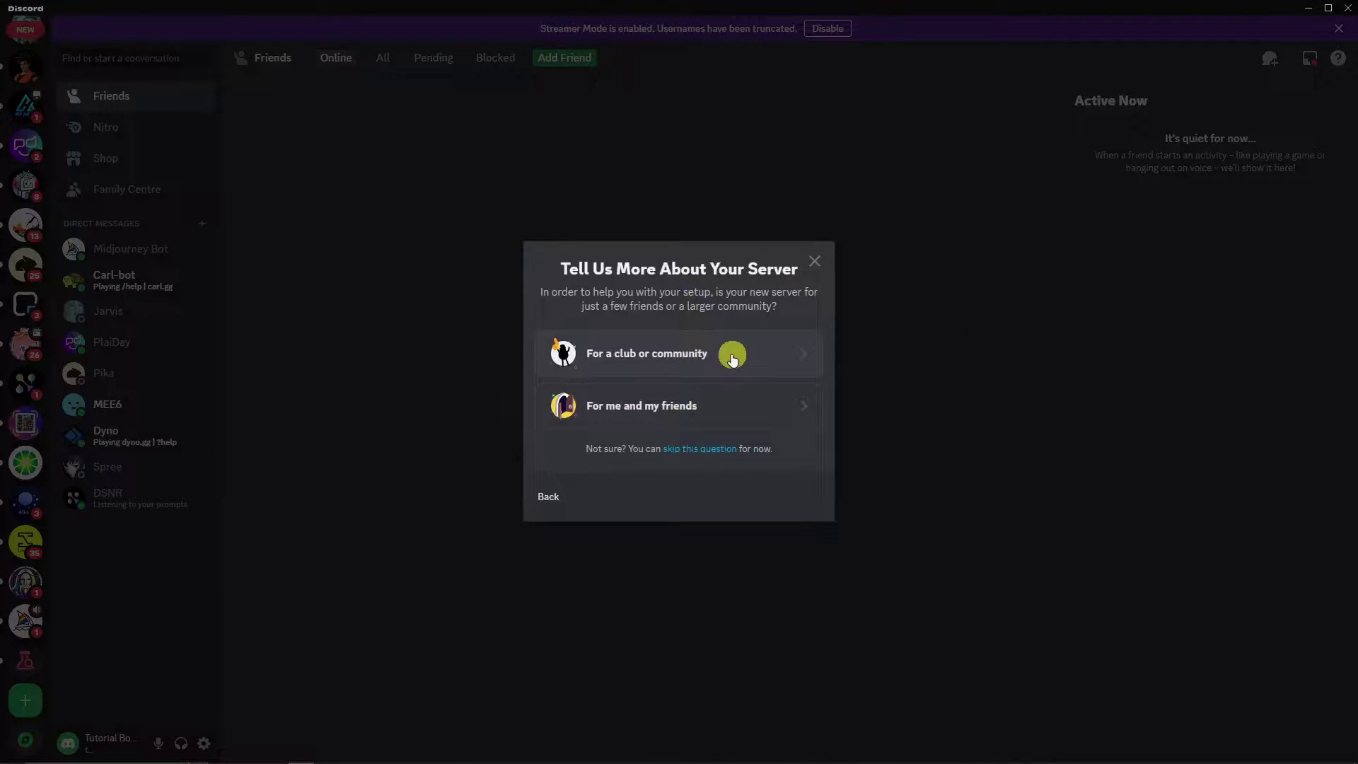
left_click(695, 414)
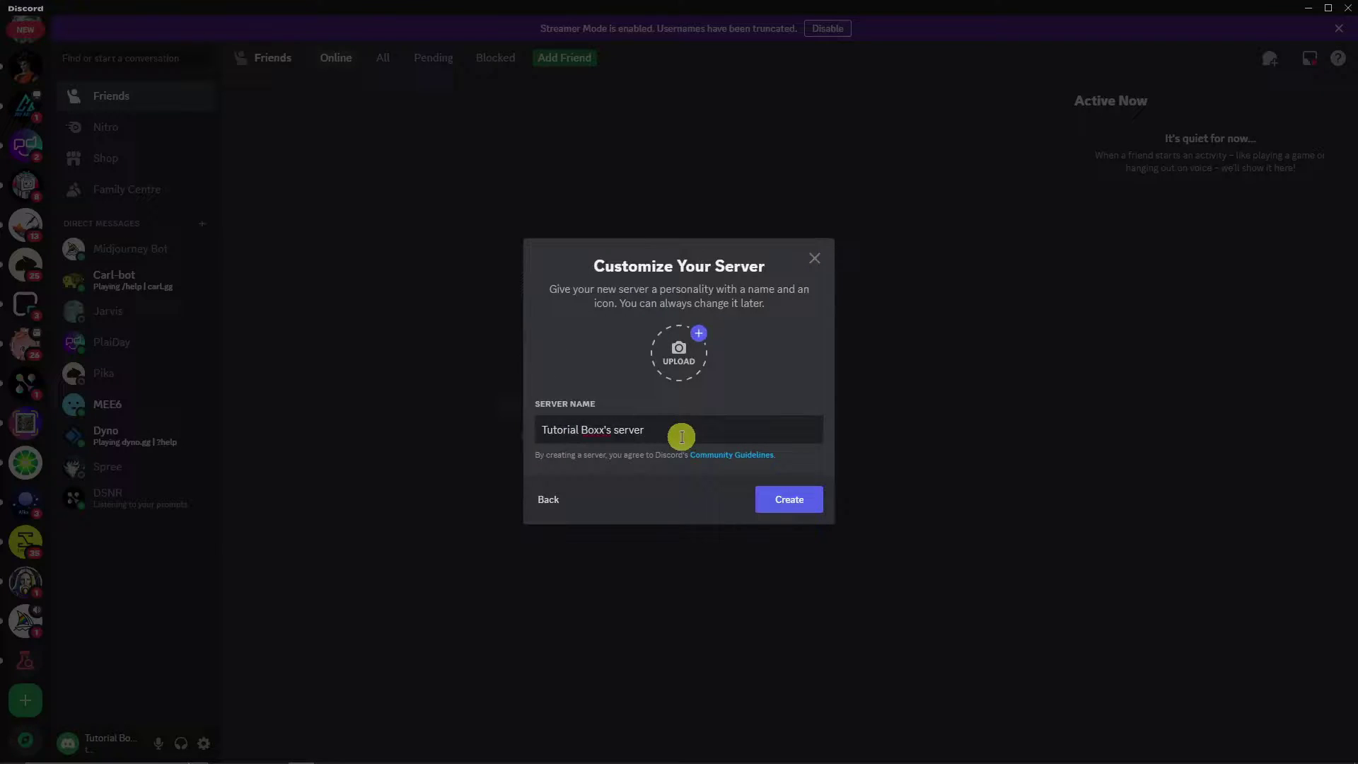
left_click_drag(679, 433, 388, 431)
key("BackSpace")
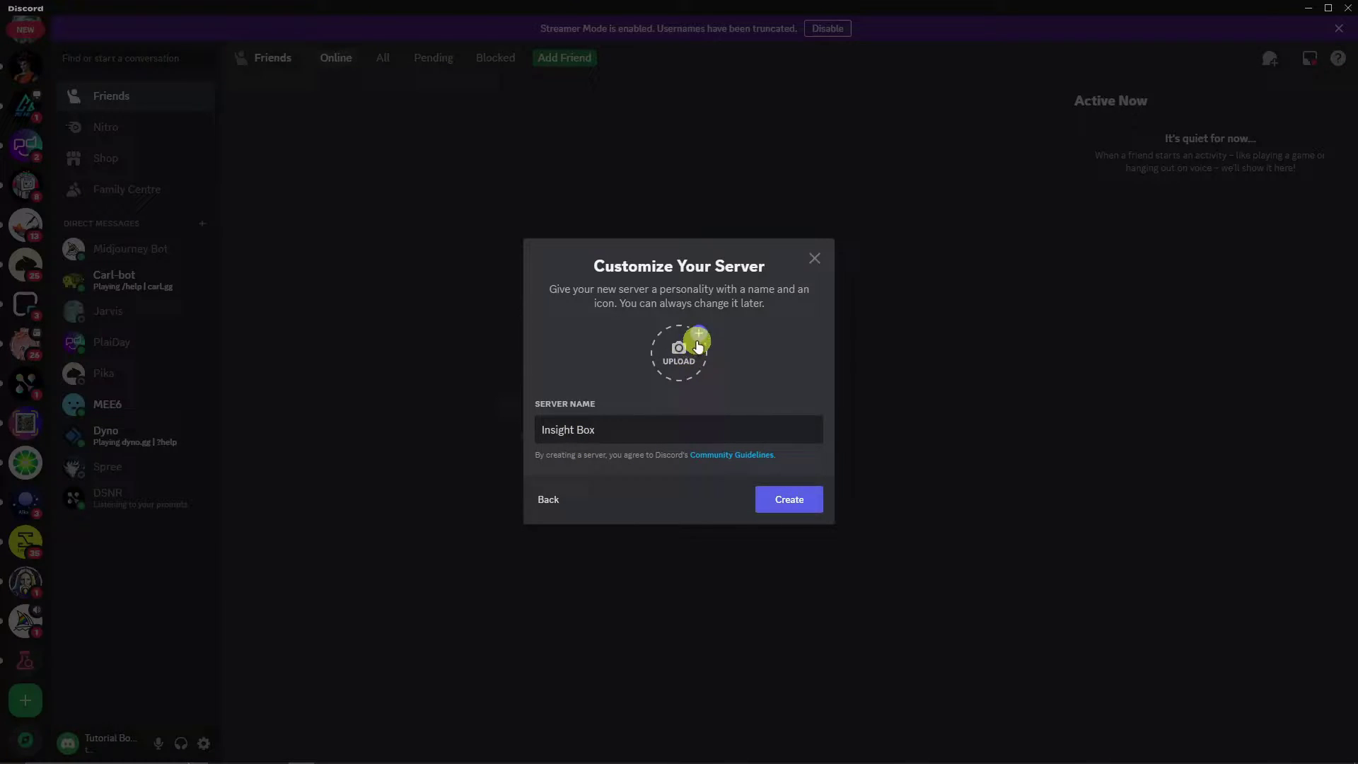
left_click(803, 500)
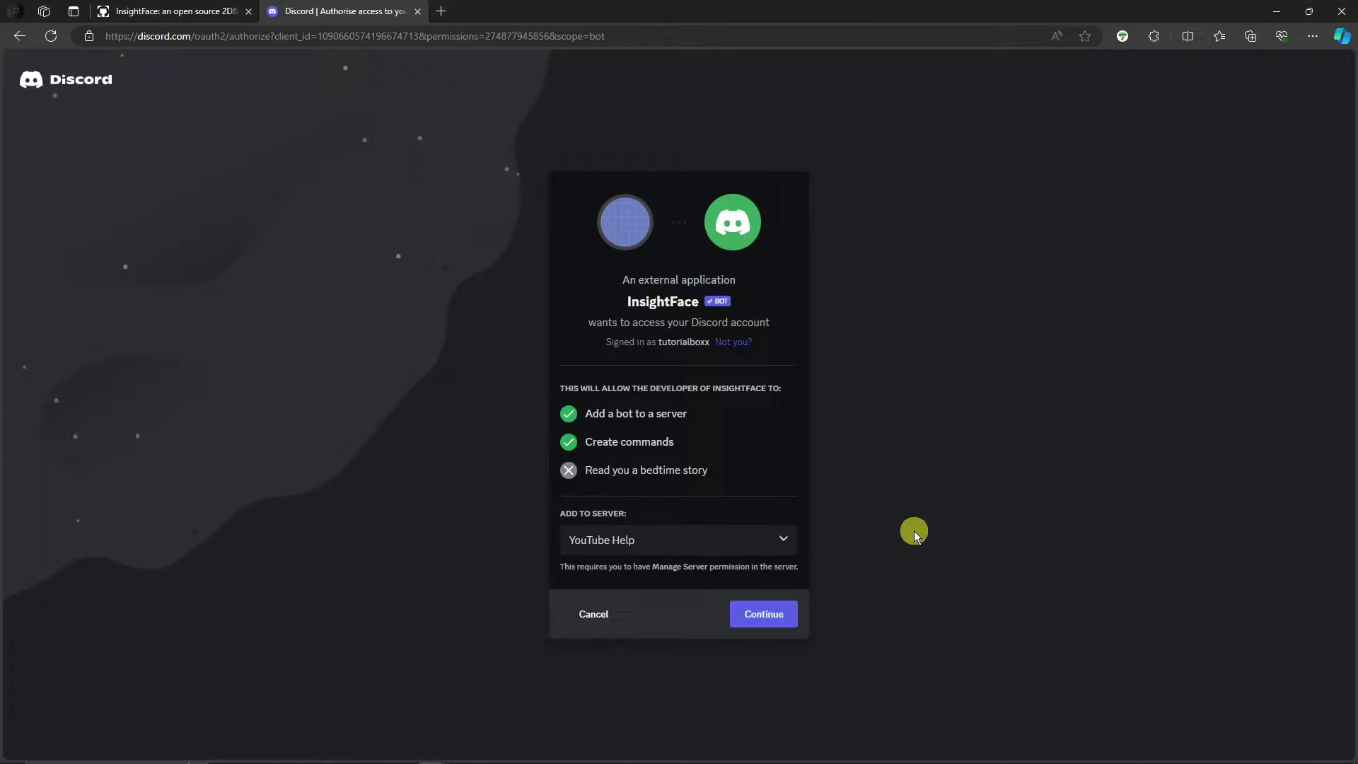
left_click(771, 538)
scroll(691, 606, "up", 1)
scroll(698, 574, "down", 1)
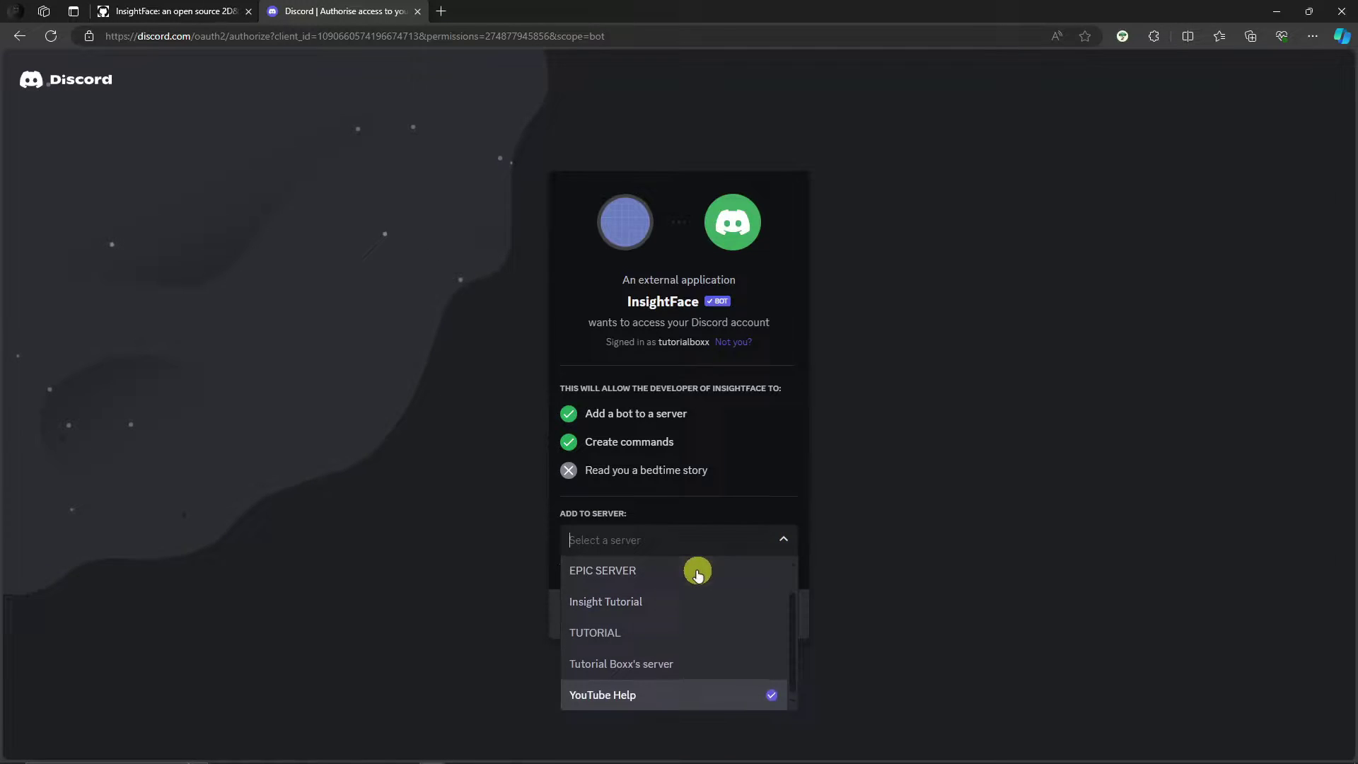
scroll(745, 640, "up", 2)
left_click(958, 544)
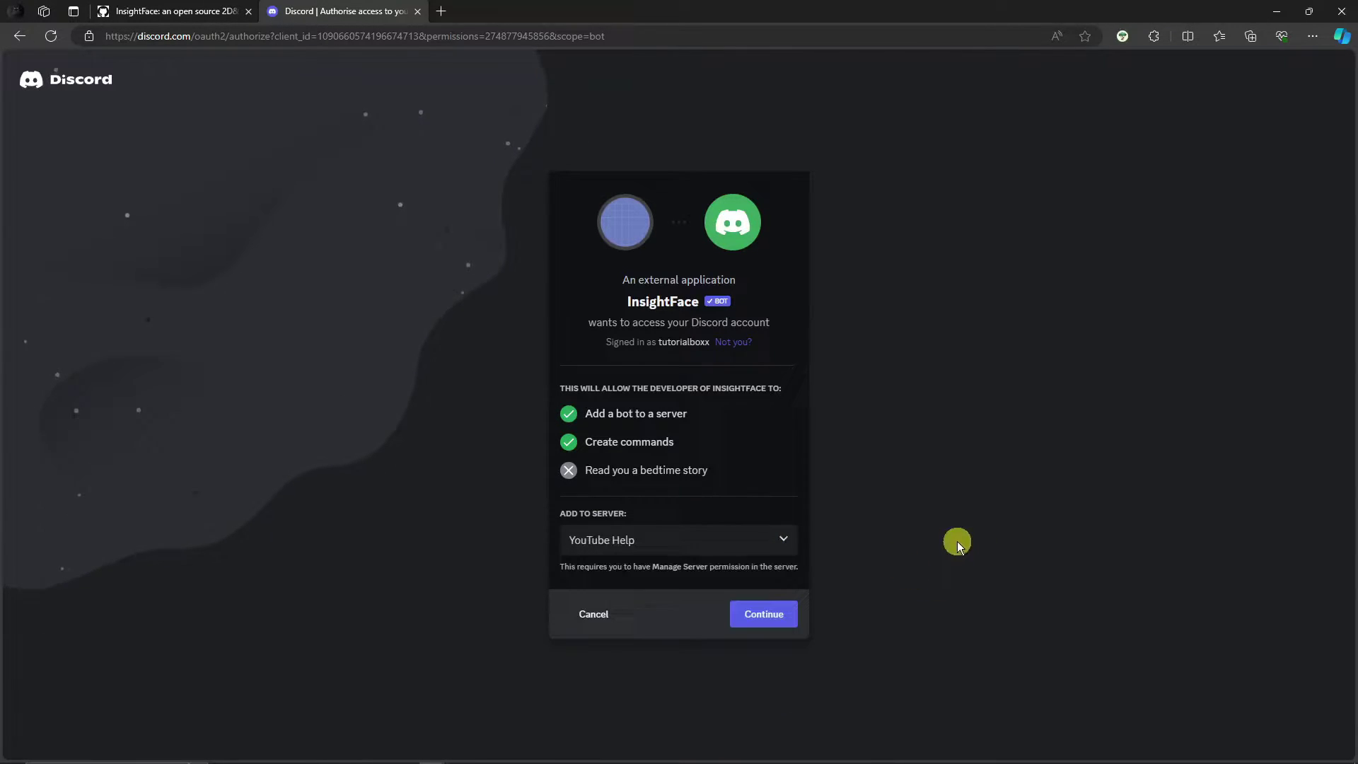
Reload the InsightFace bot's authorisation page in the browser and authorise adding the bot to the Insight Box server.
left_click(51, 36)
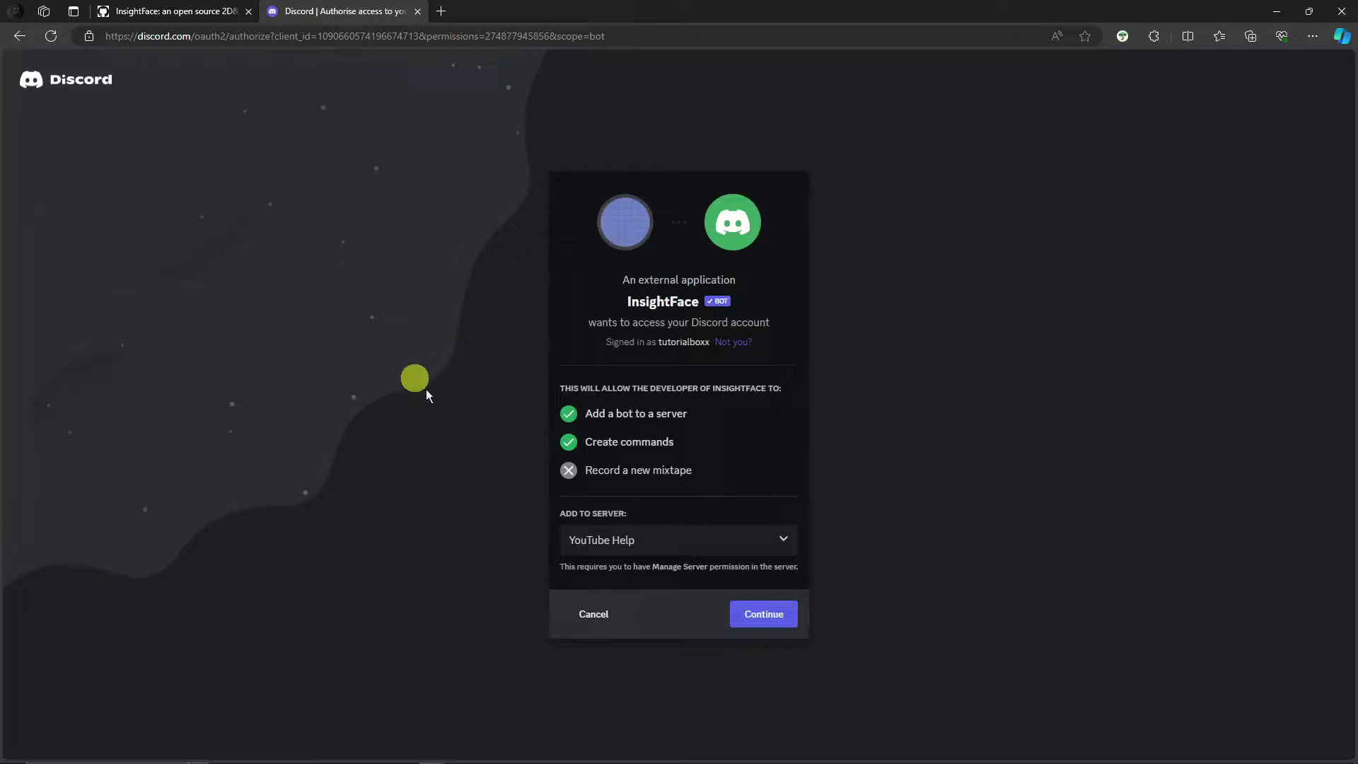
left_click(771, 537)
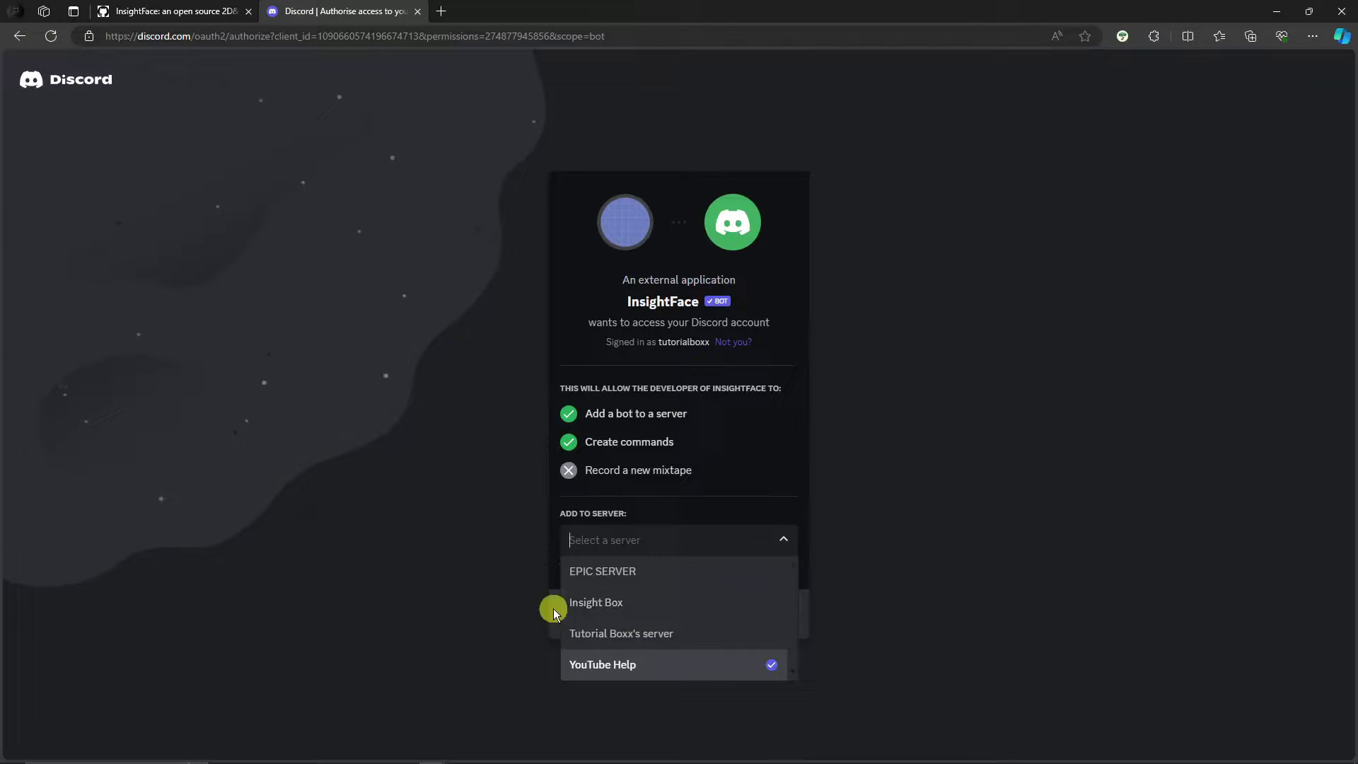
left_click(601, 602)
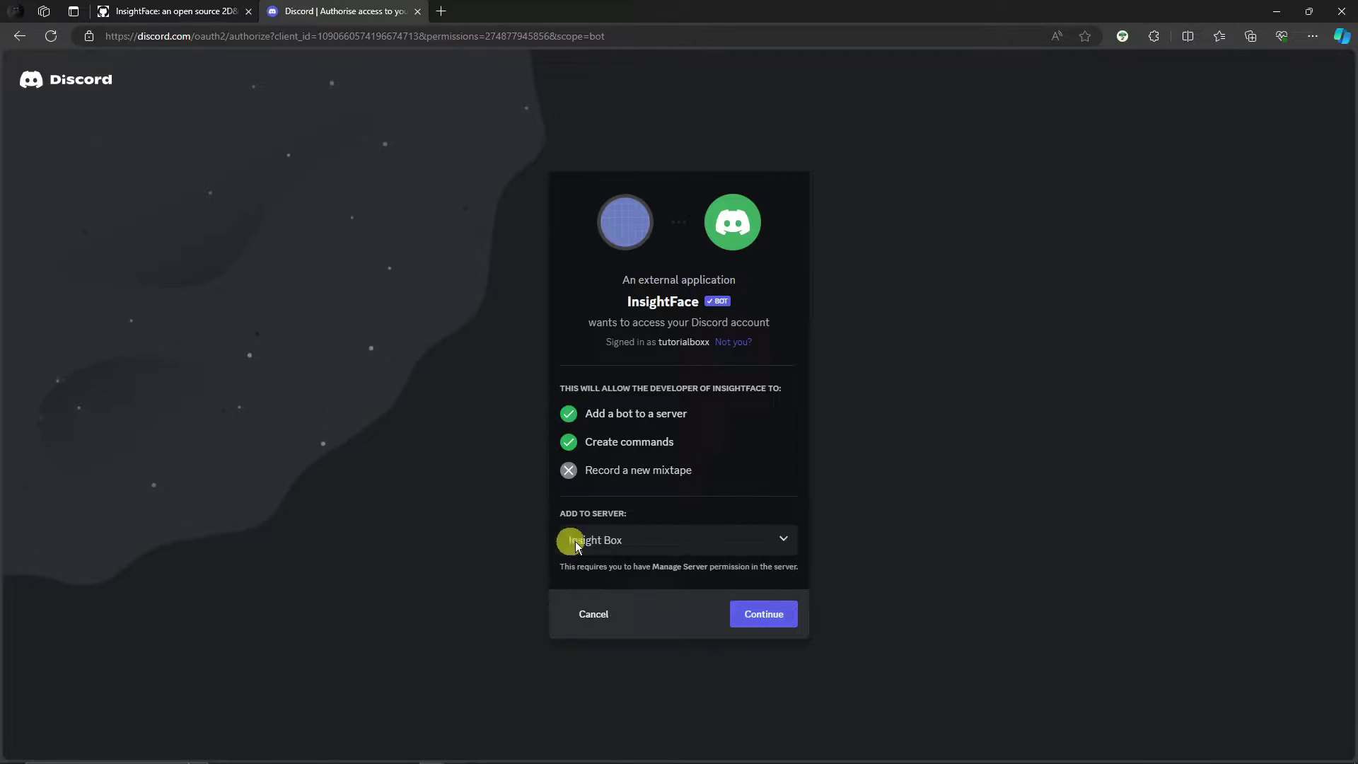
left_click(781, 612)
left_click(793, 650)
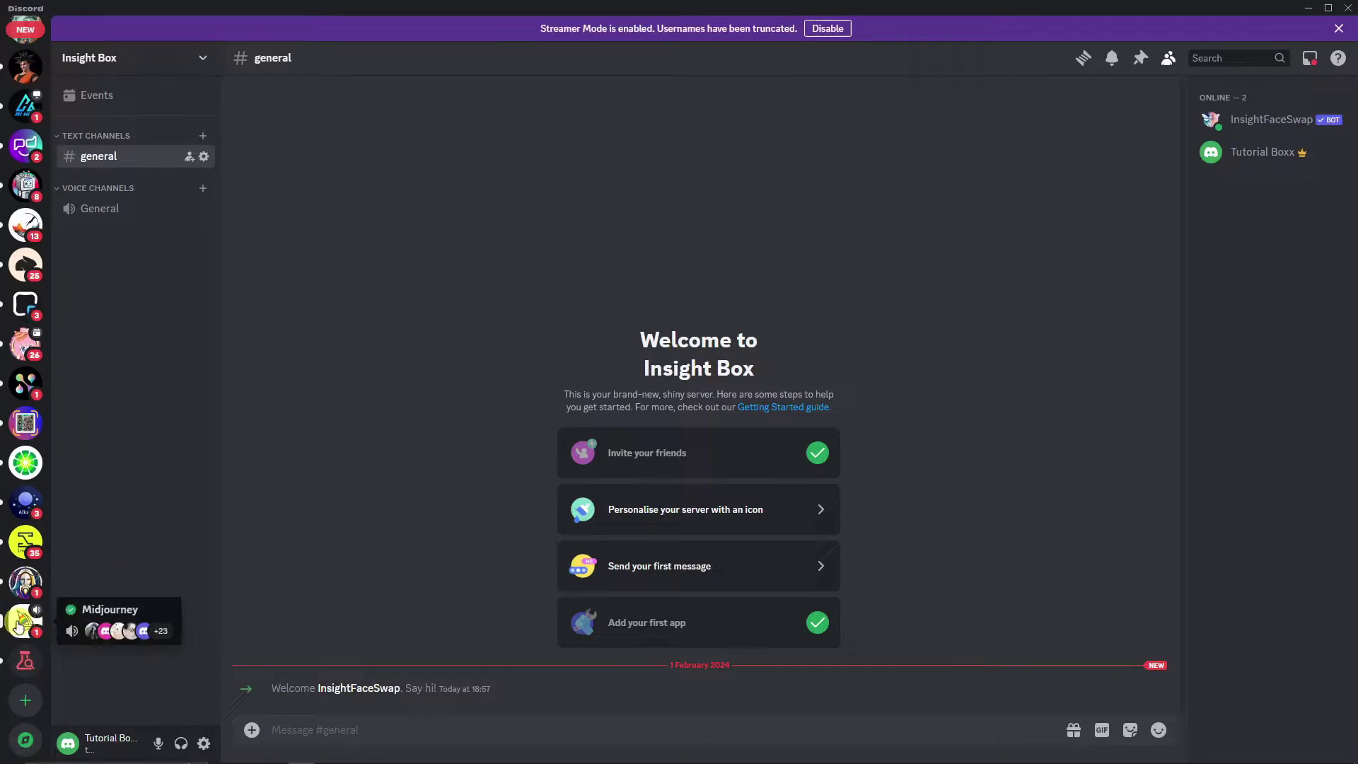
In Discord, go to the Midjourney server and open the profile of the Midjourney Bot in the member list.
left_click(25, 620)
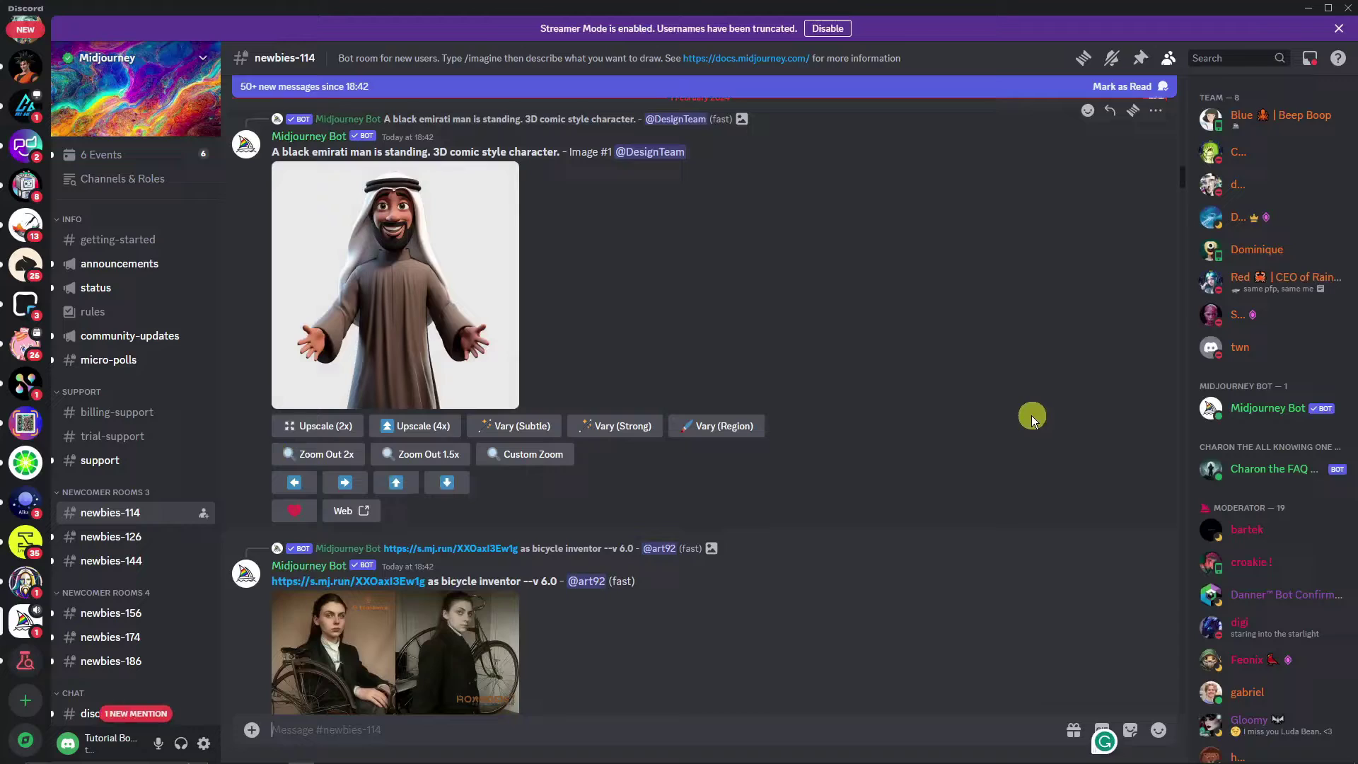
scroll(778, 410, "down", 2)
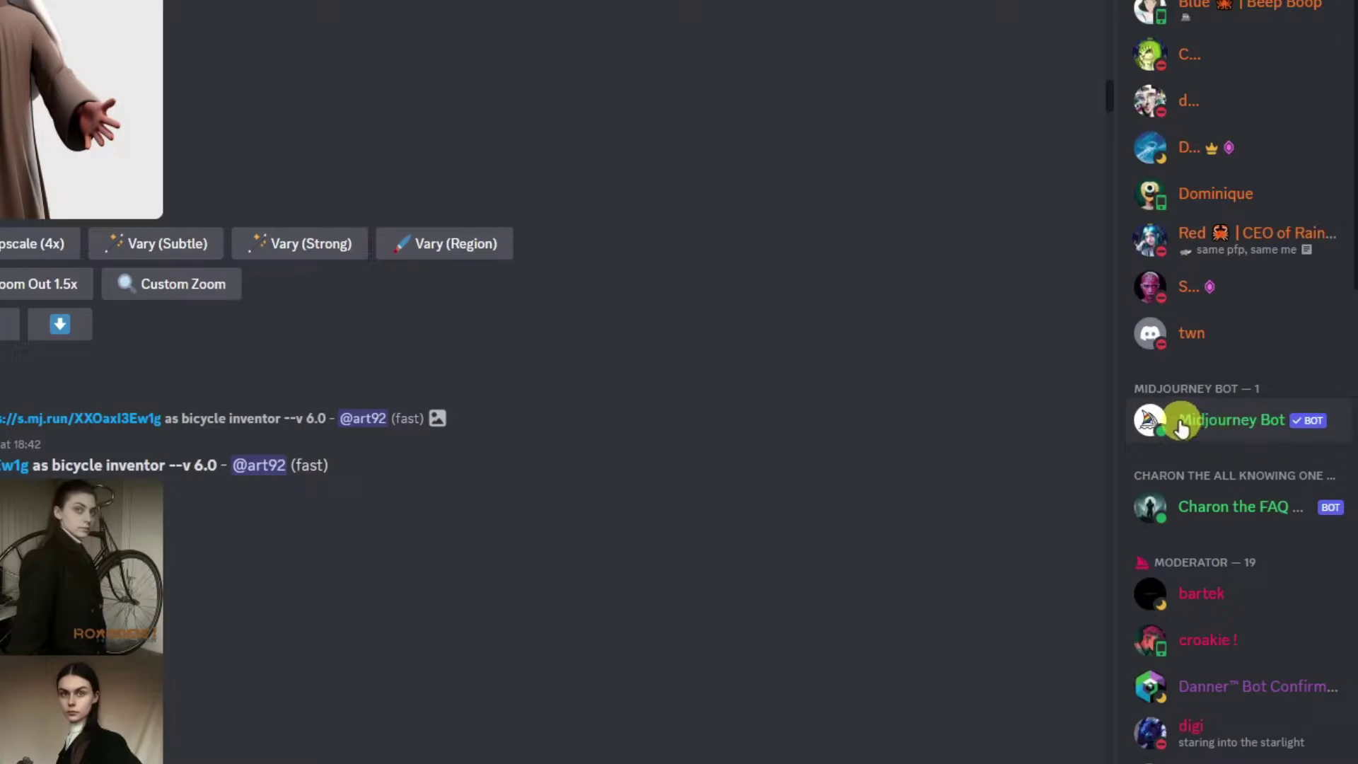
right_click(1189, 417)
left_click(1228, 417)
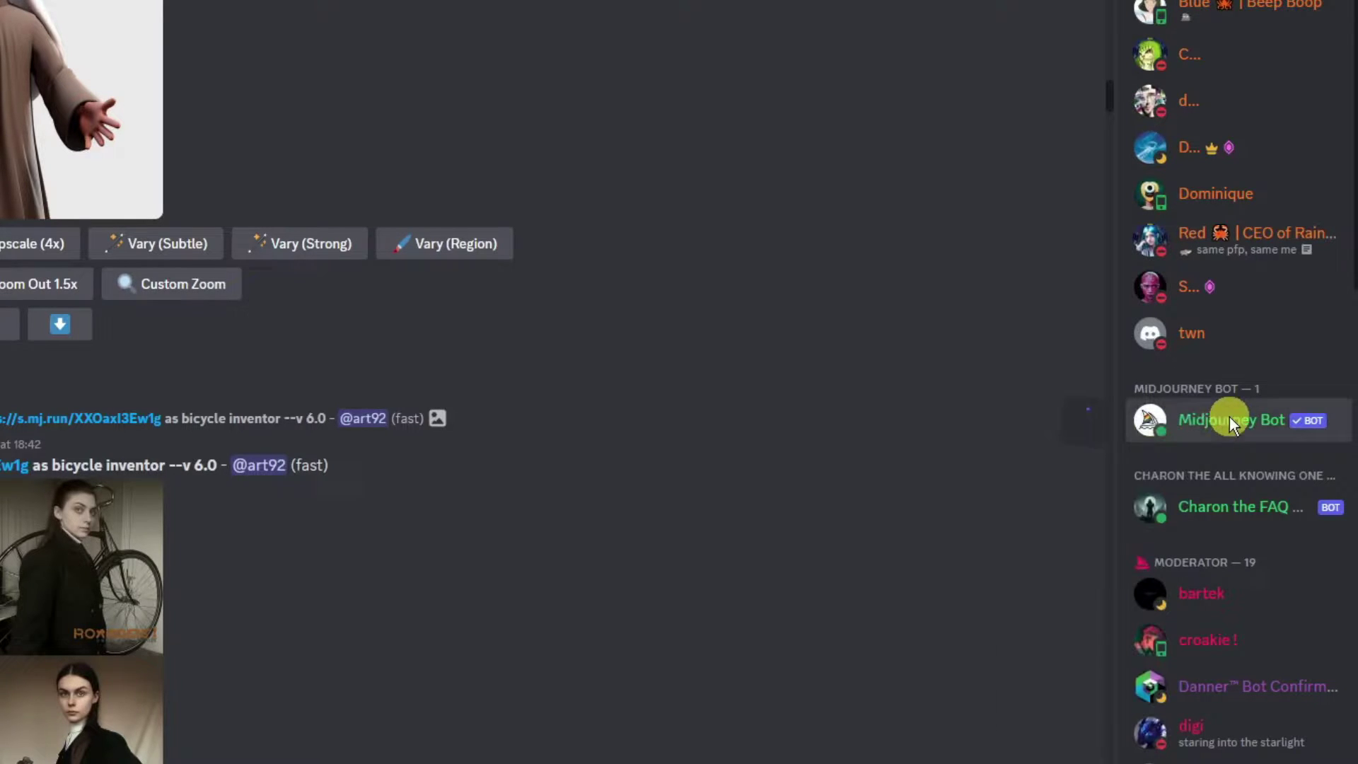
left_click(1229, 419)
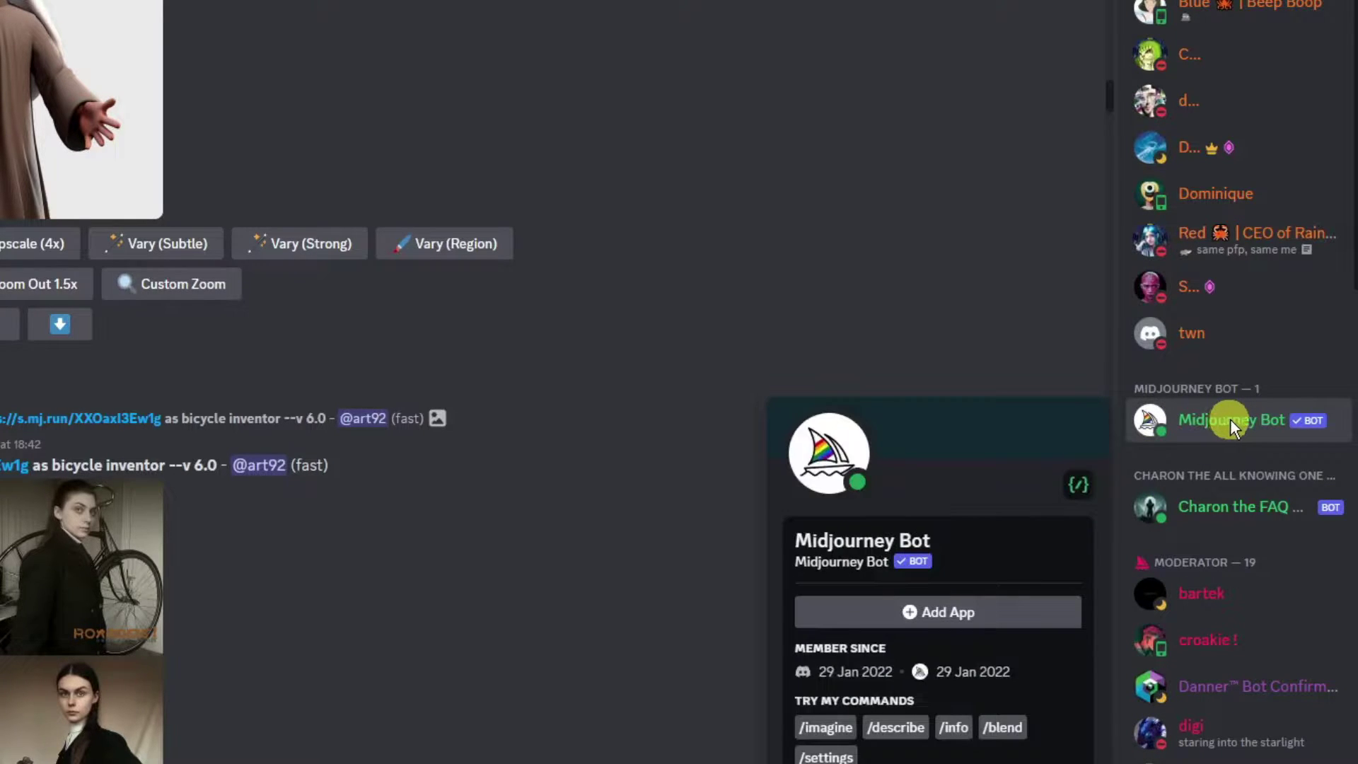
Add the Midjourney Bot app to the Insight Box server and authorise its access.
left_click(908, 628)
left_click(448, 571)
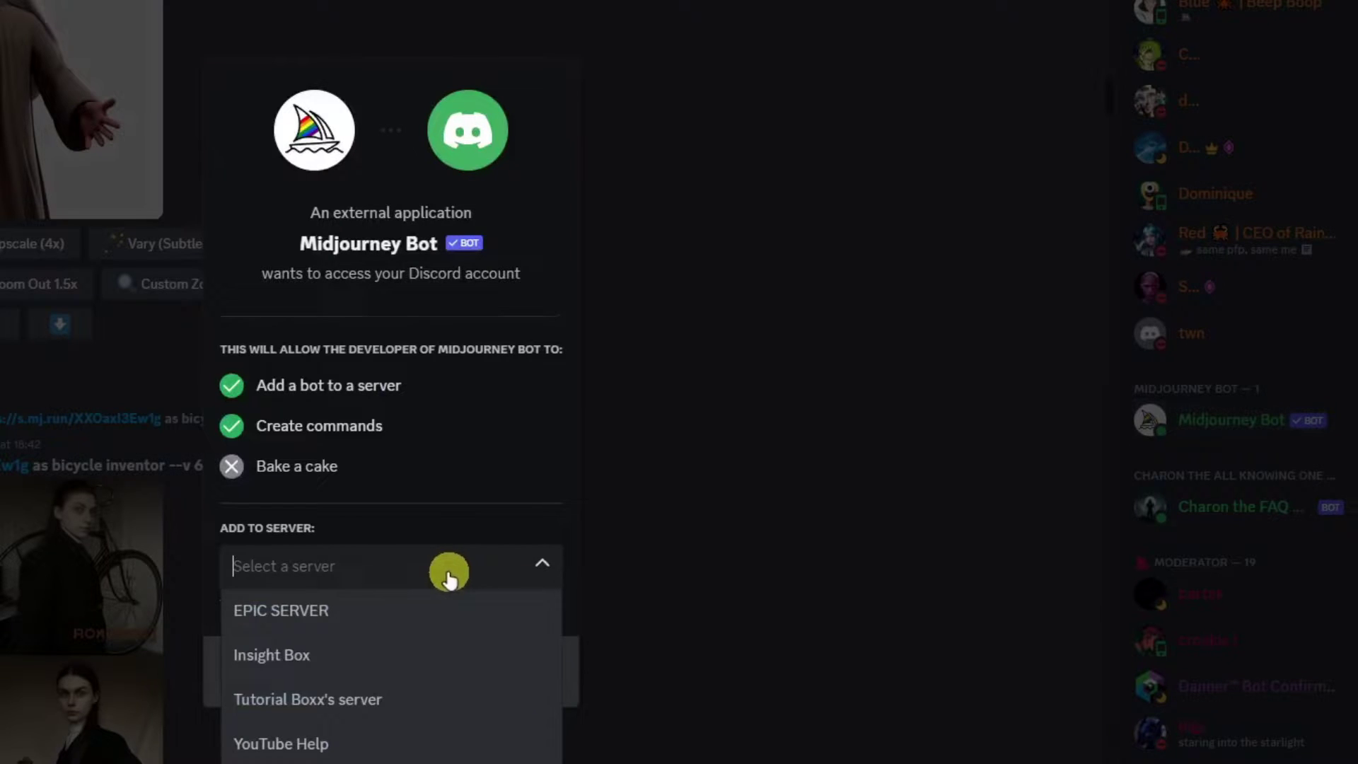
left_click(283, 655)
left_click(751, 572)
left_click(777, 669)
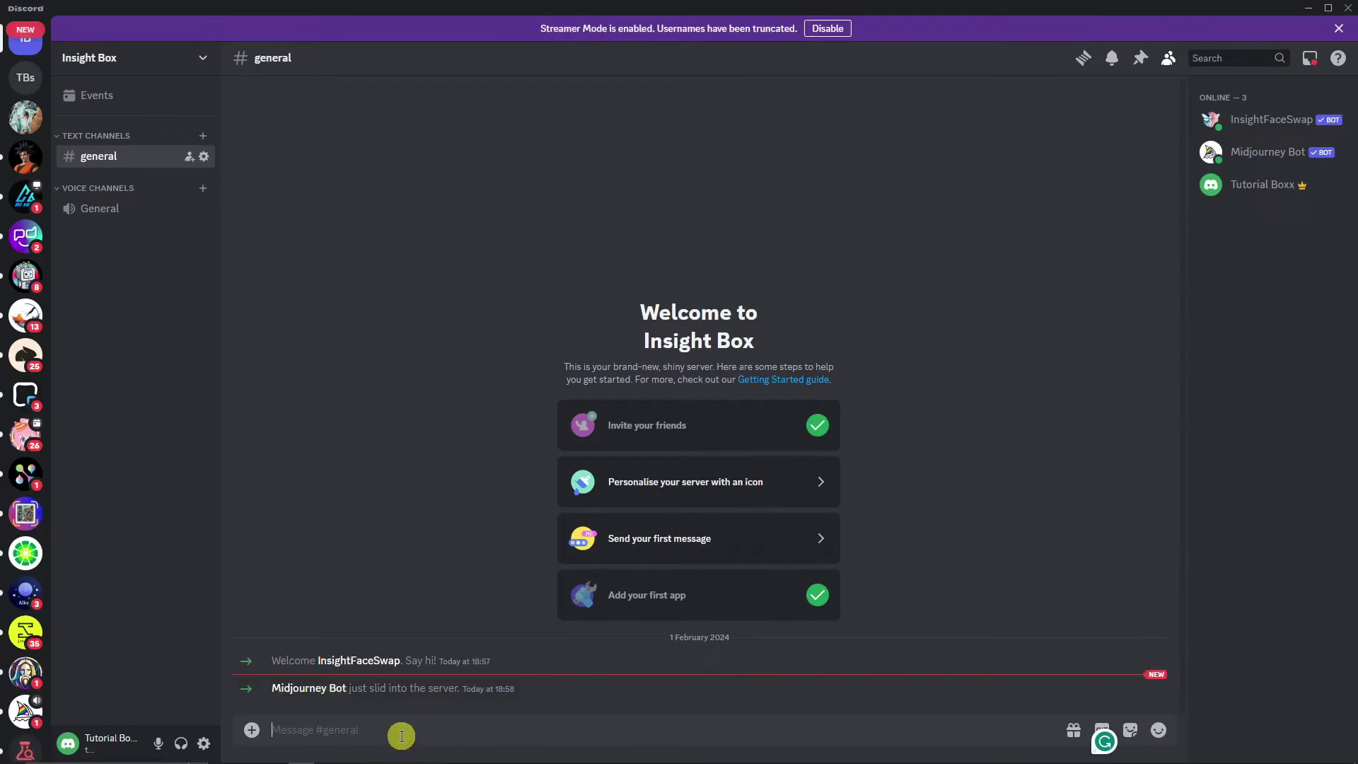
Start the InsightFaceSwap /saveid command in the general channel of Insight Box and attach the Pexels portrait 3785079 from Downloads as its image.
type("/save")
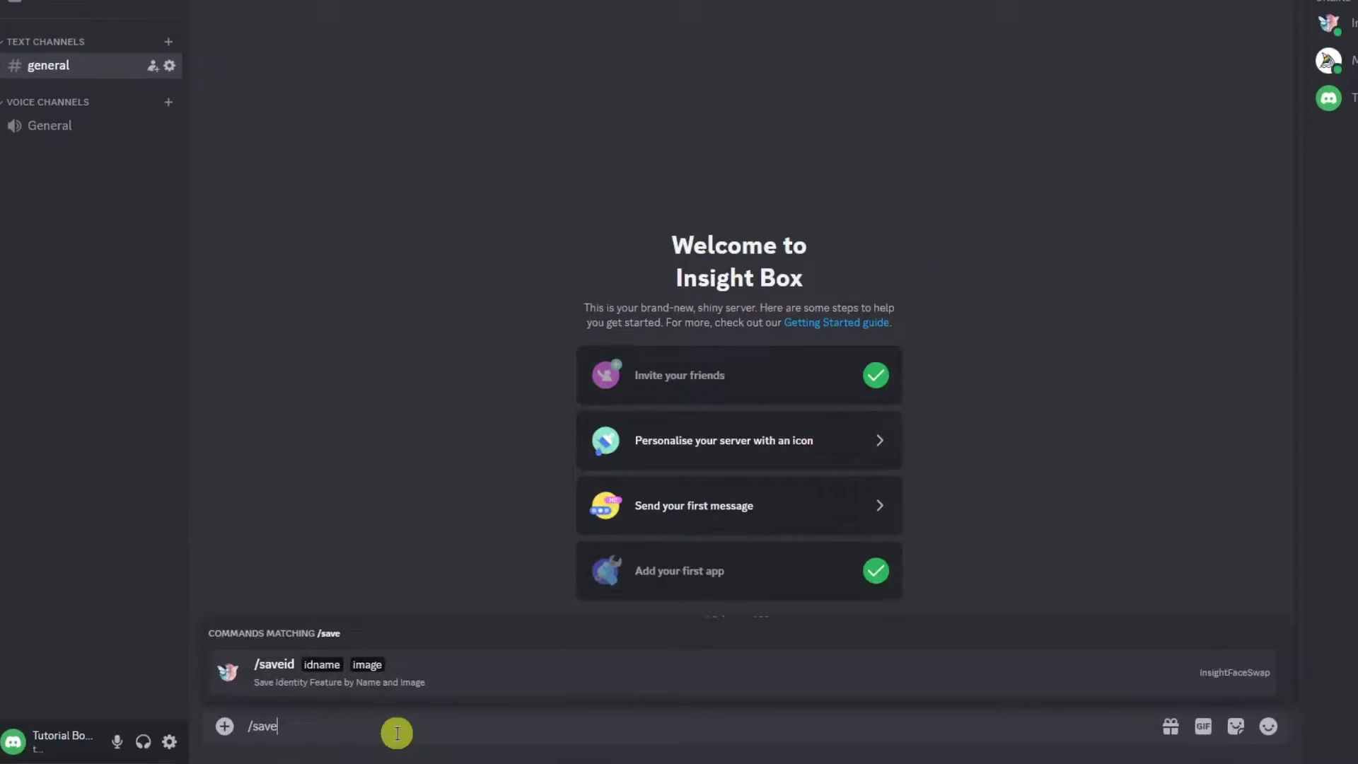
left_click(373, 636)
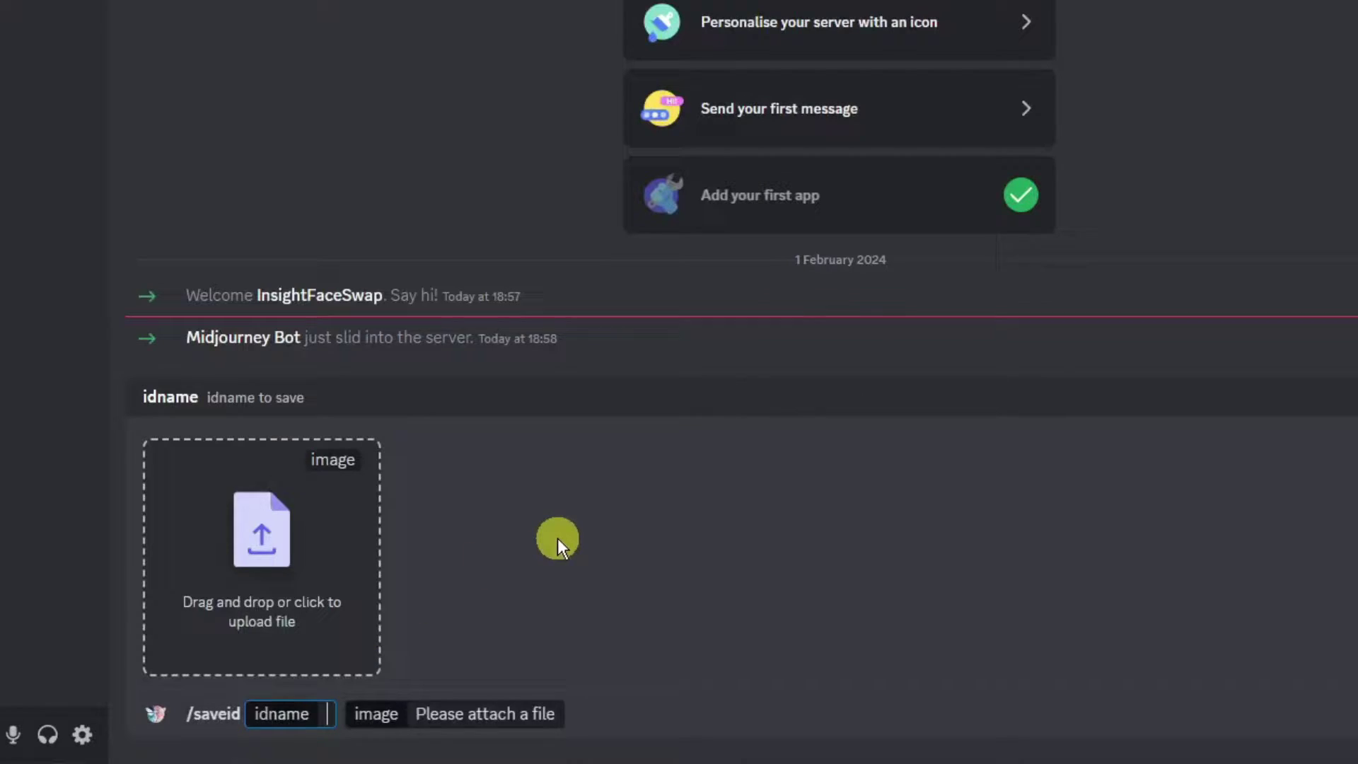
left_click(260, 531)
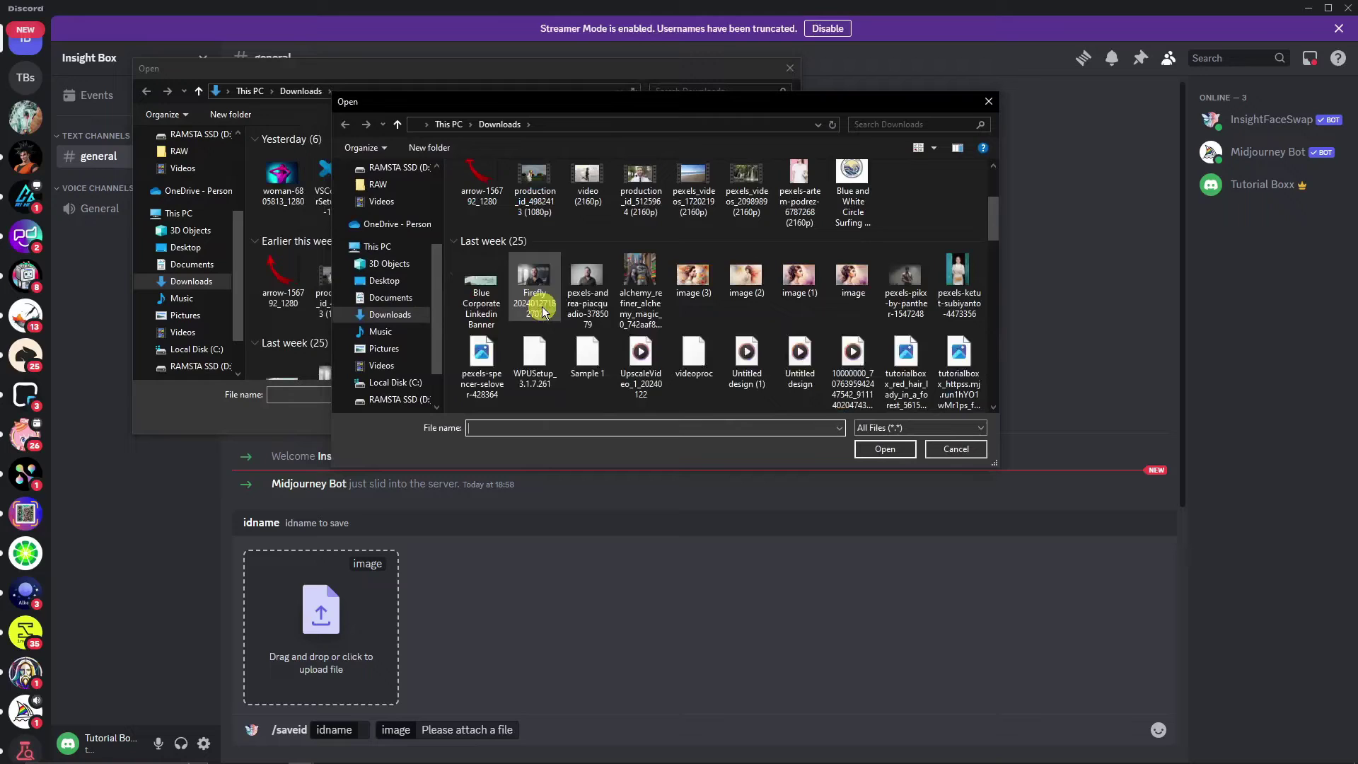
scroll(658, 282, "down", 1)
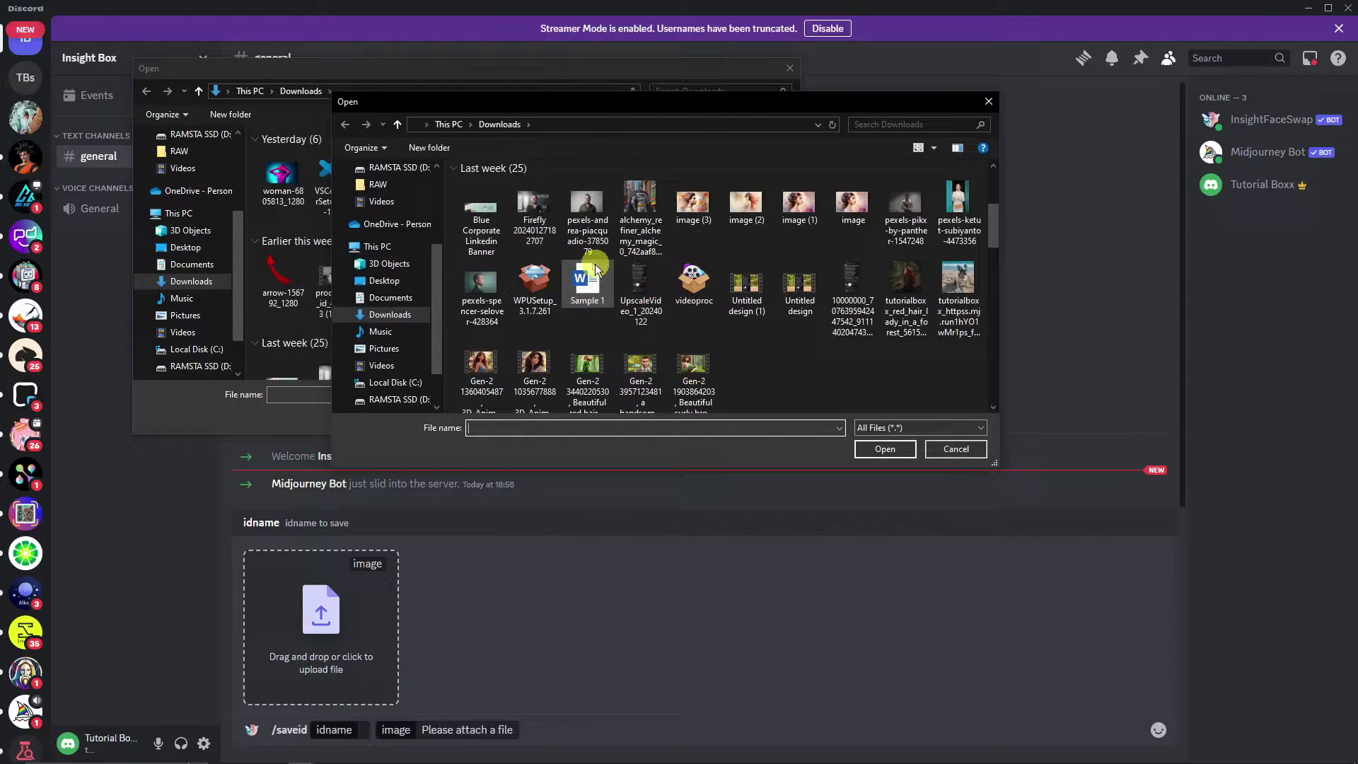
double_click(607, 230)
left_click(789, 67)
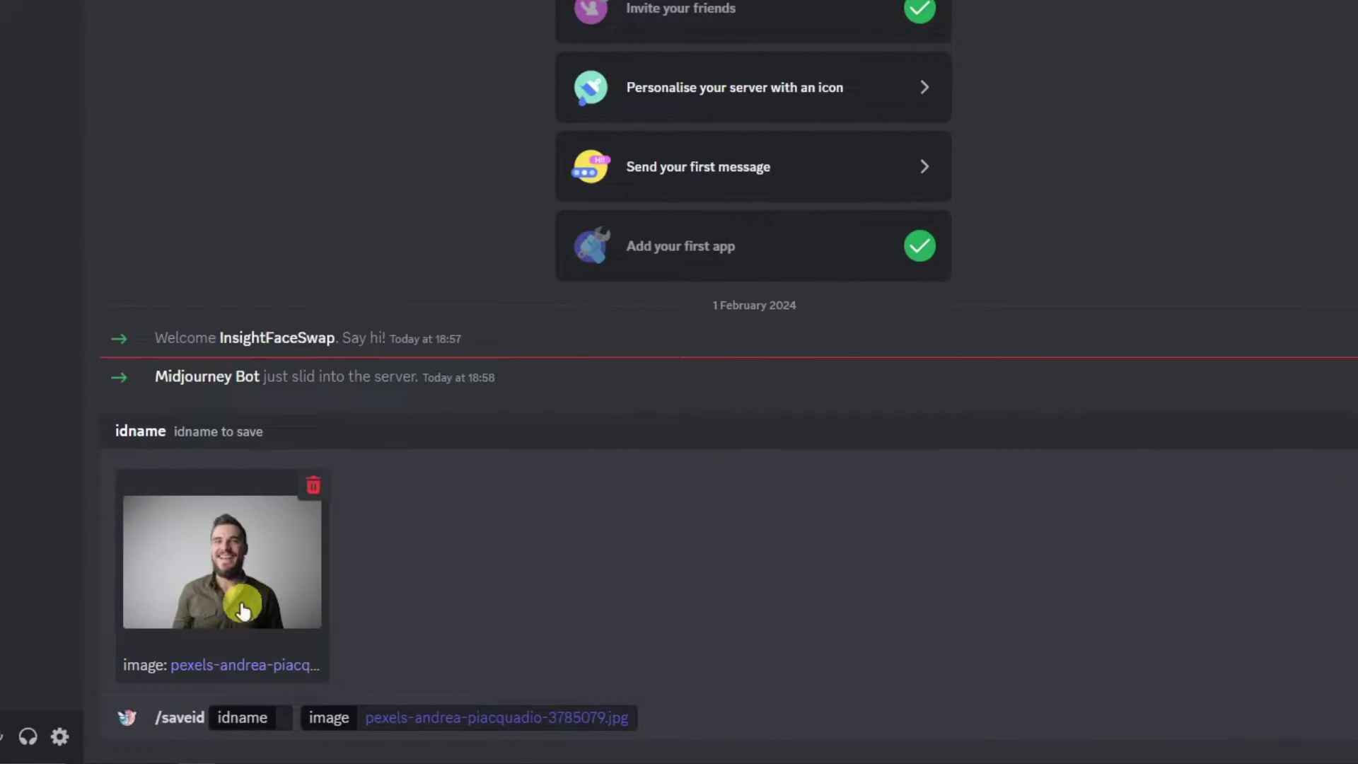
Set the /saveid idname to "handsome" and send the command with the attached portrait.
left_click(280, 718)
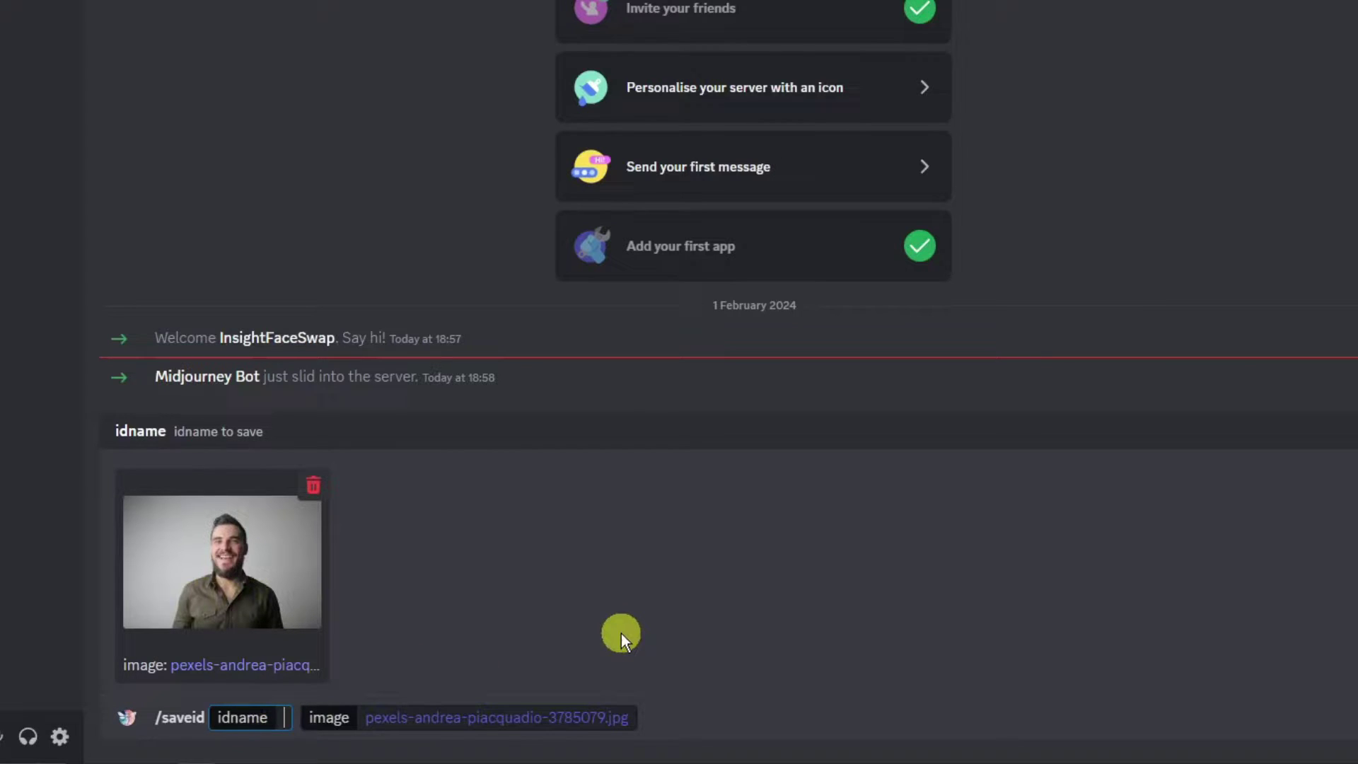
type("handsome")
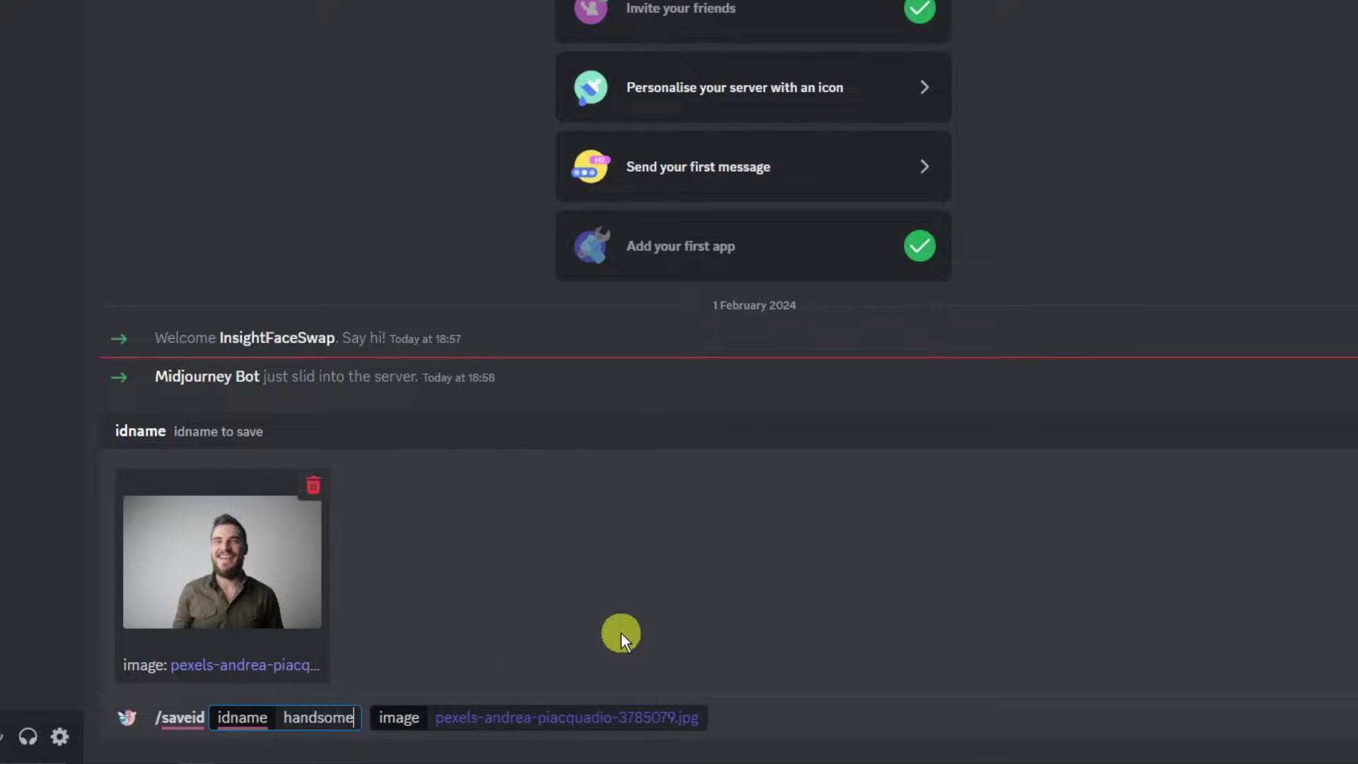
left_click(734, 712)
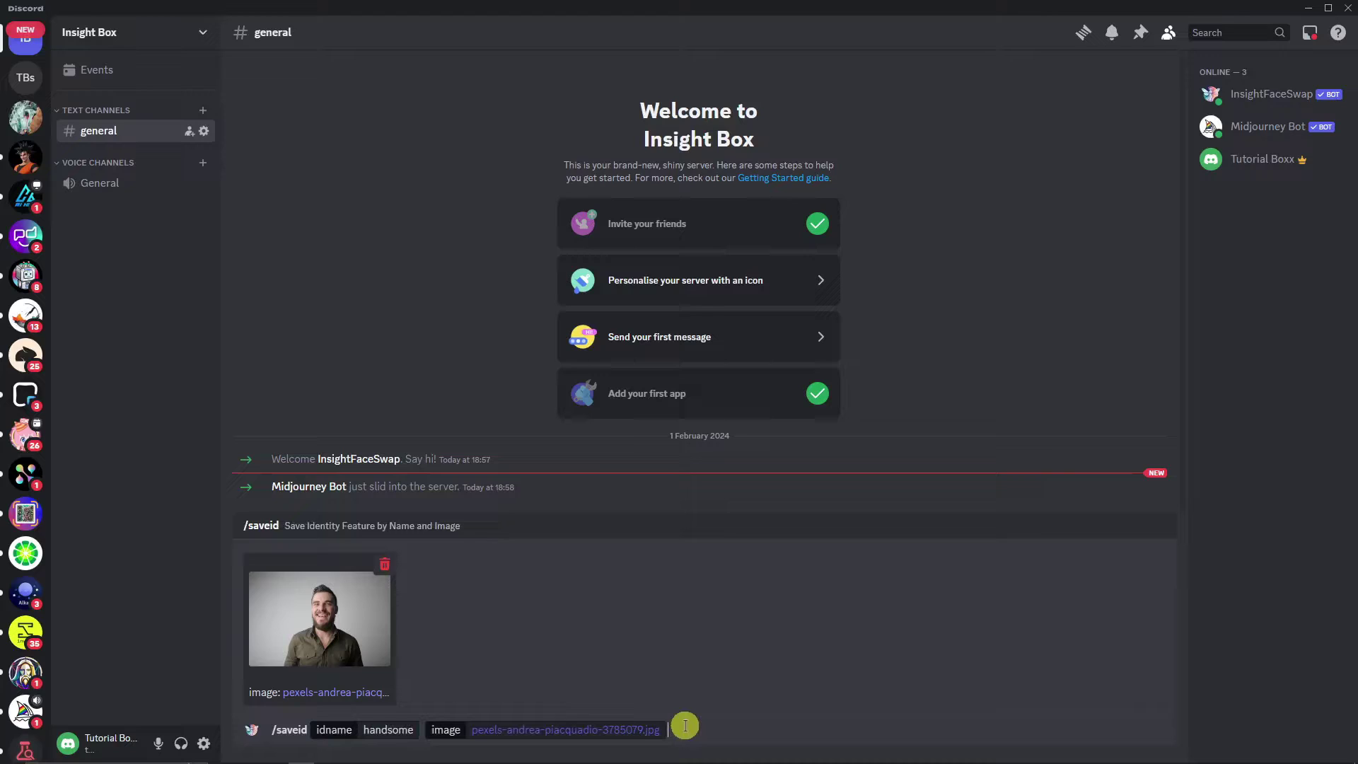
key("Return")
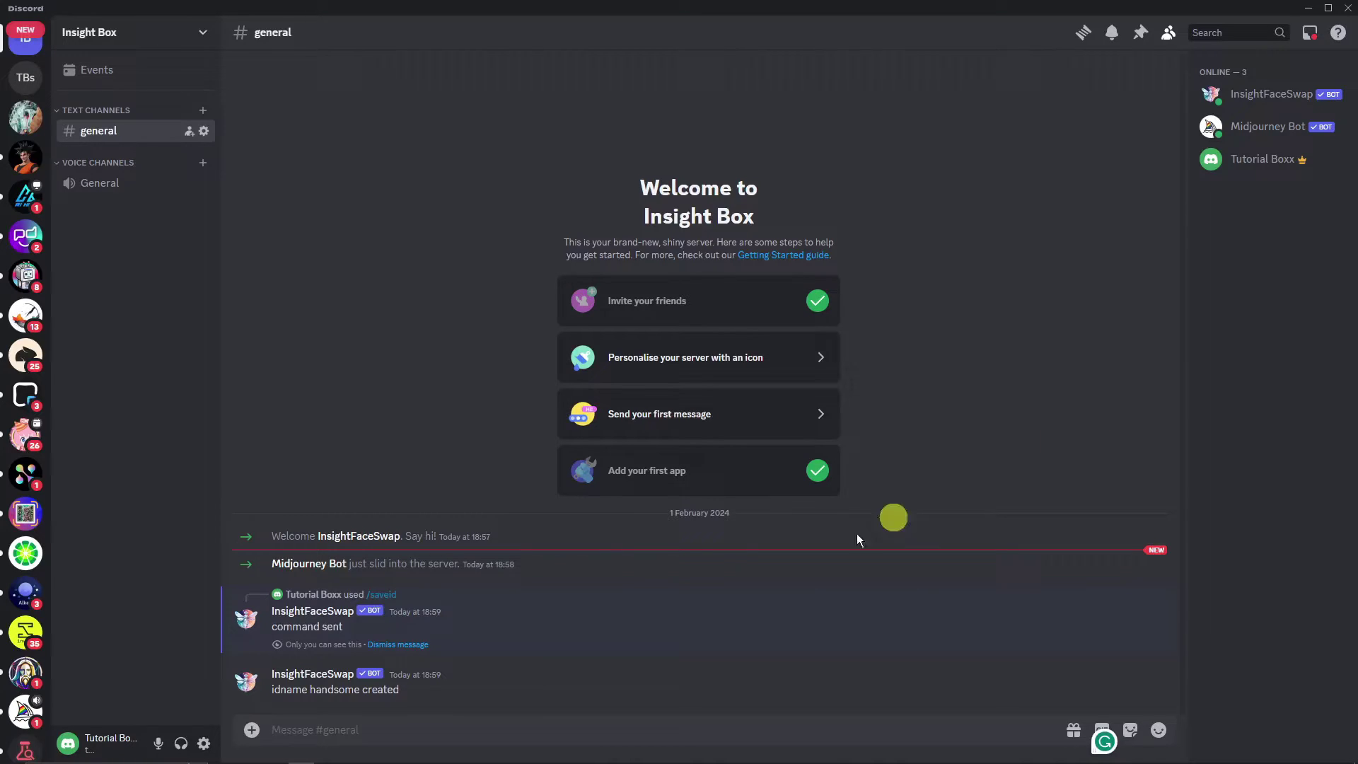
left_click_drag(405, 689, 259, 693)
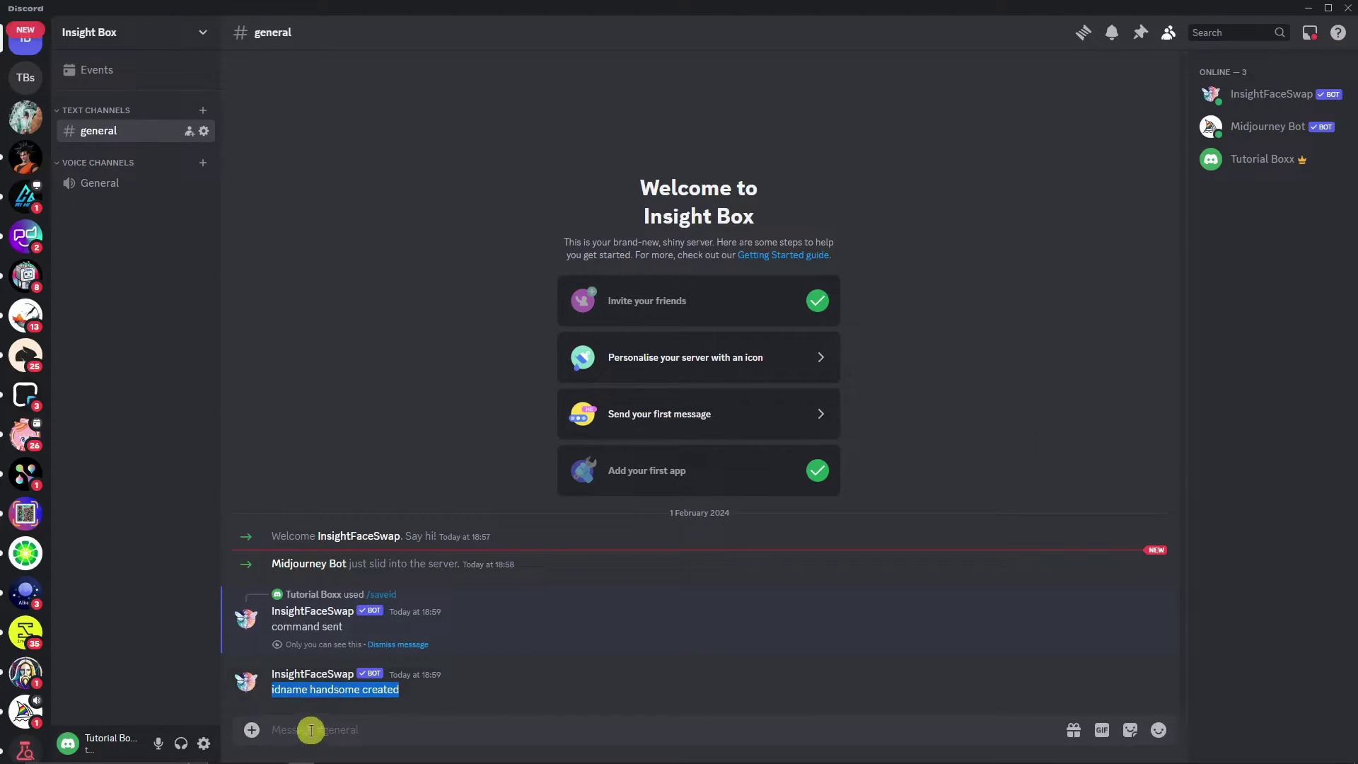
Send a Midjourney /imagine command with the prompt "a guy sitting inside a coffeeshop, facing front, drinking coffee, with a laptop".
left_click(332, 728)
type("/")
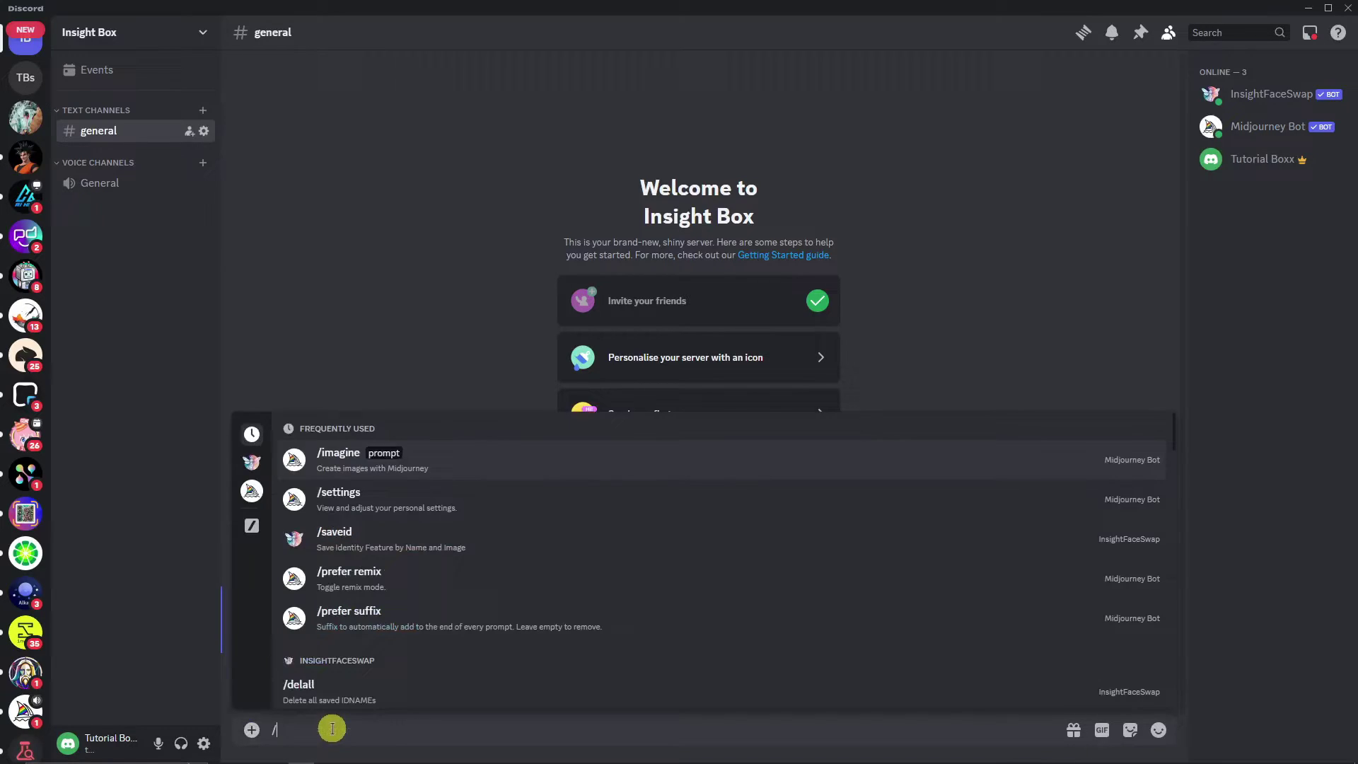
type("i")
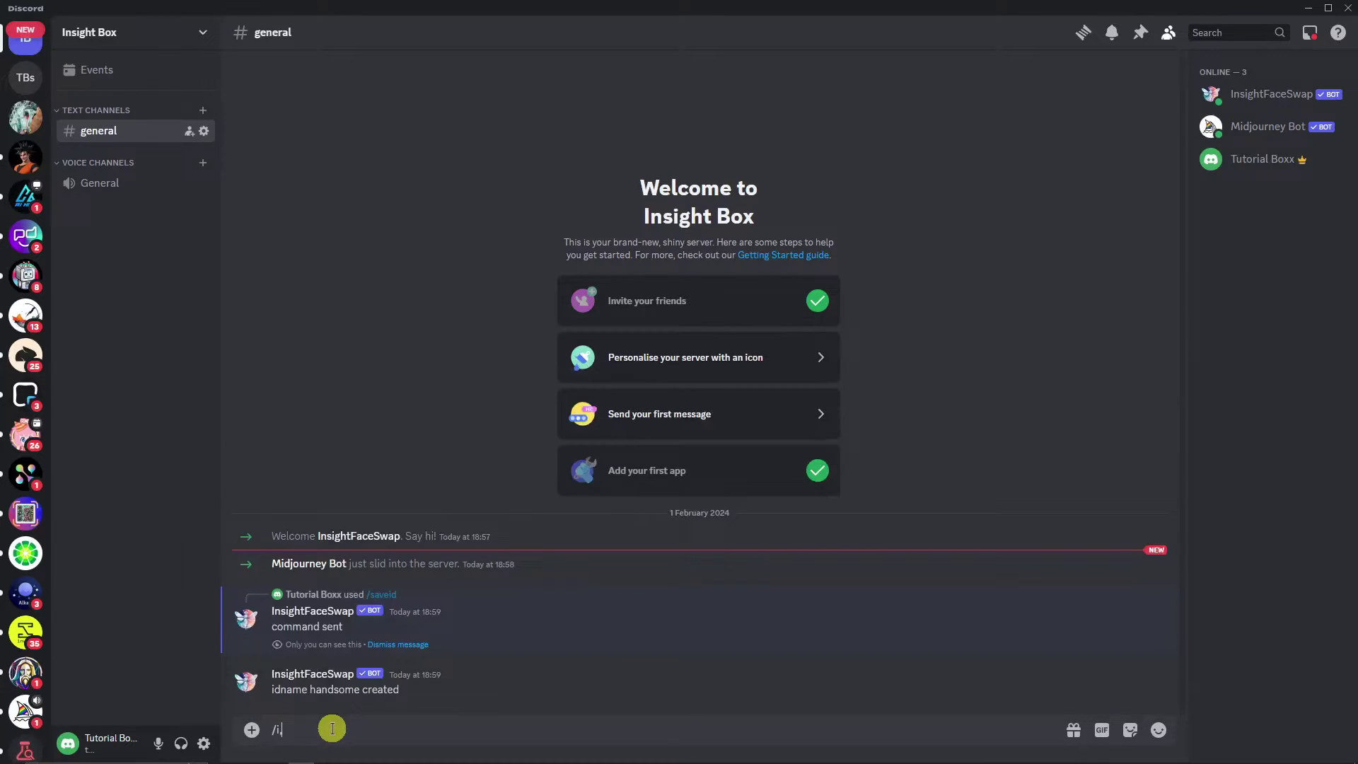
type("magine")
key("Tab")
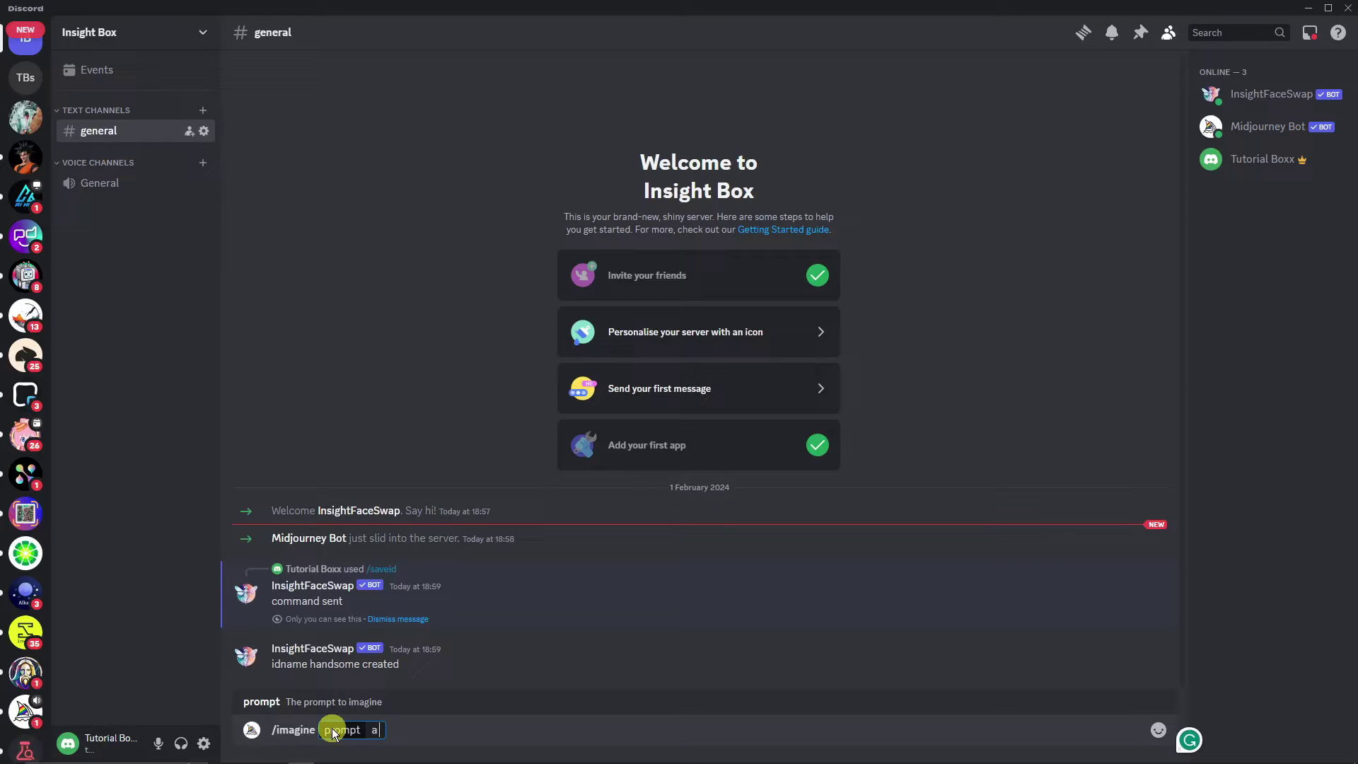
type("a guy sitting inside a coffeeshop,")
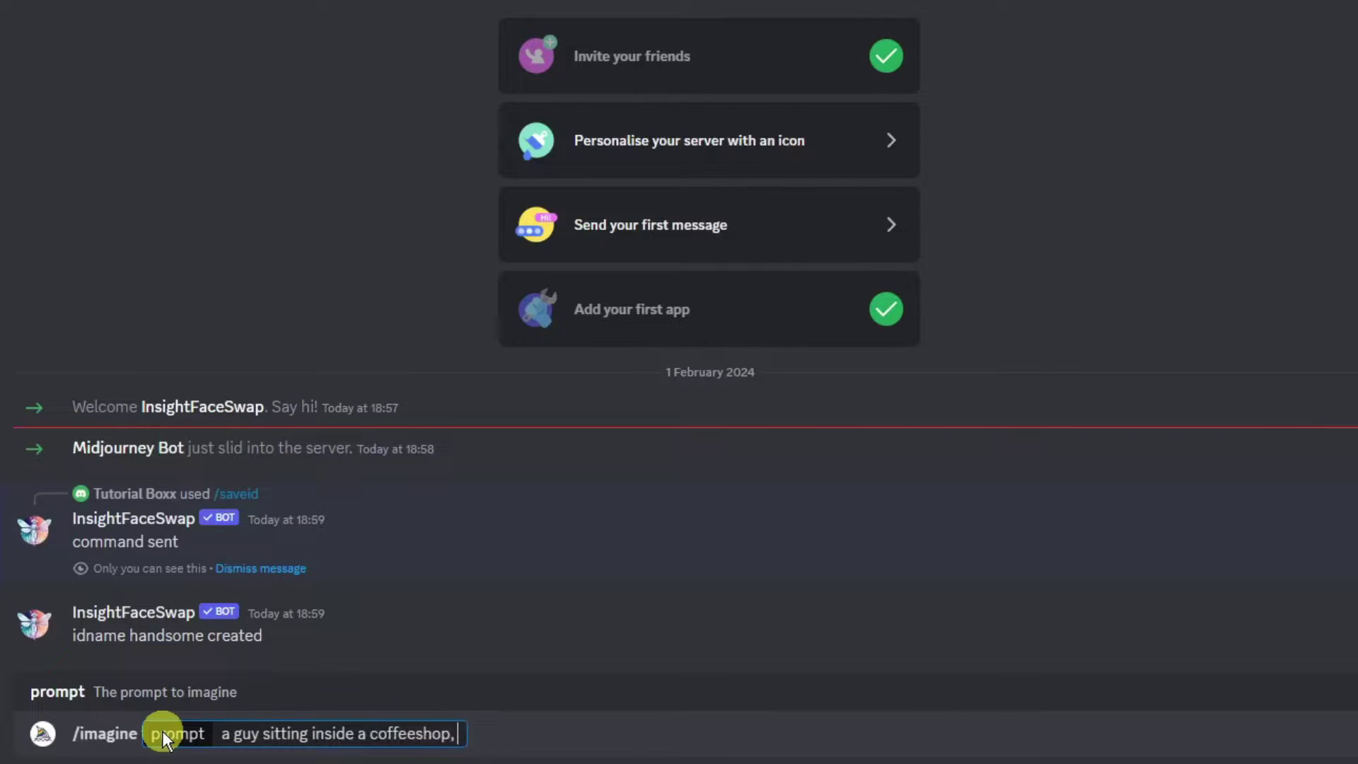
type("ing front, drinking coffee,")
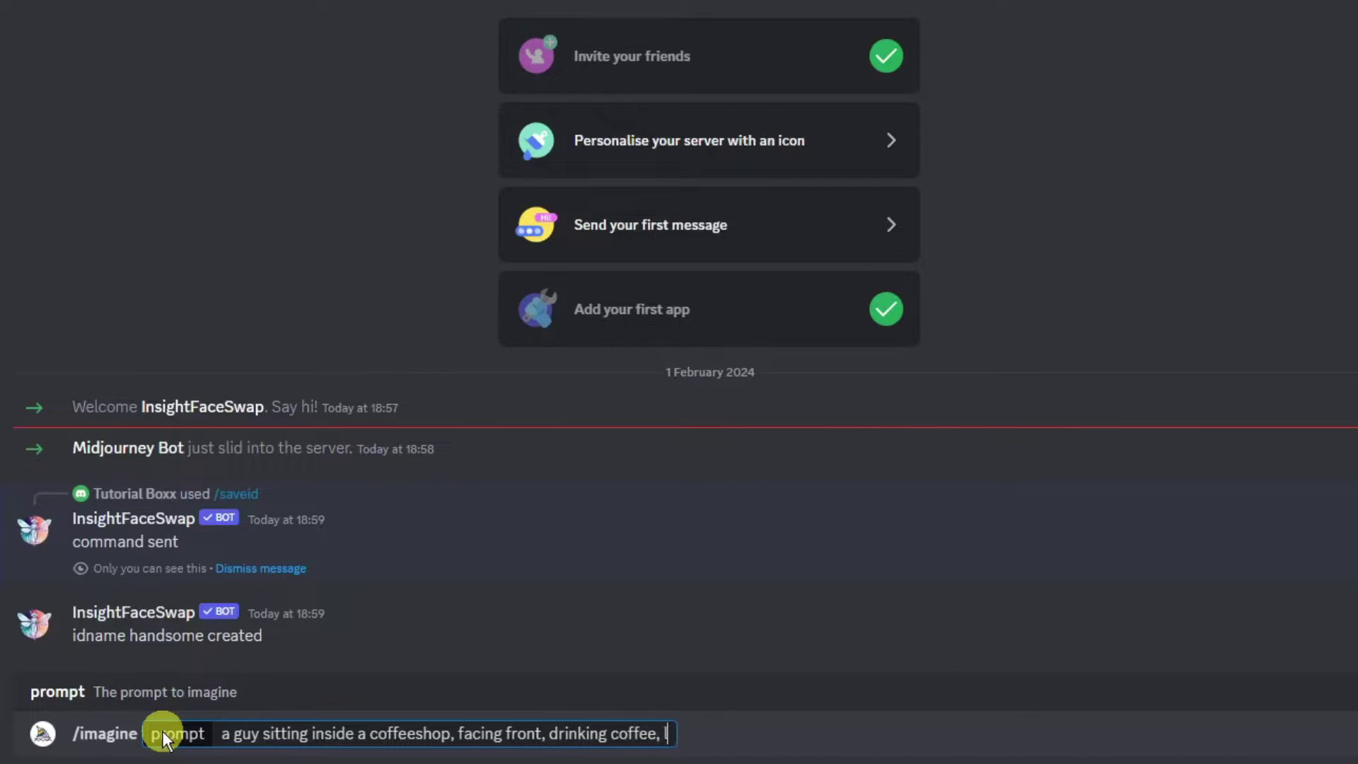
type("with a laptop")
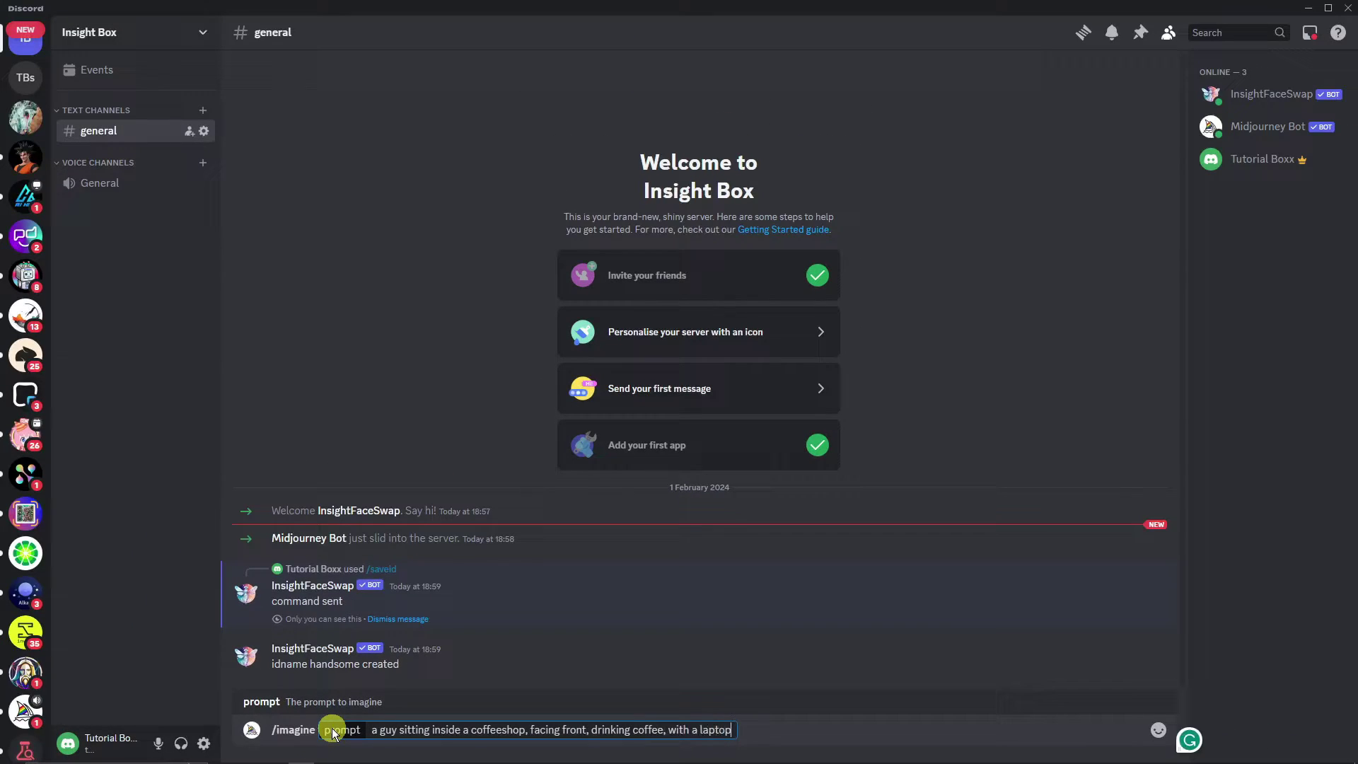
key("Return")
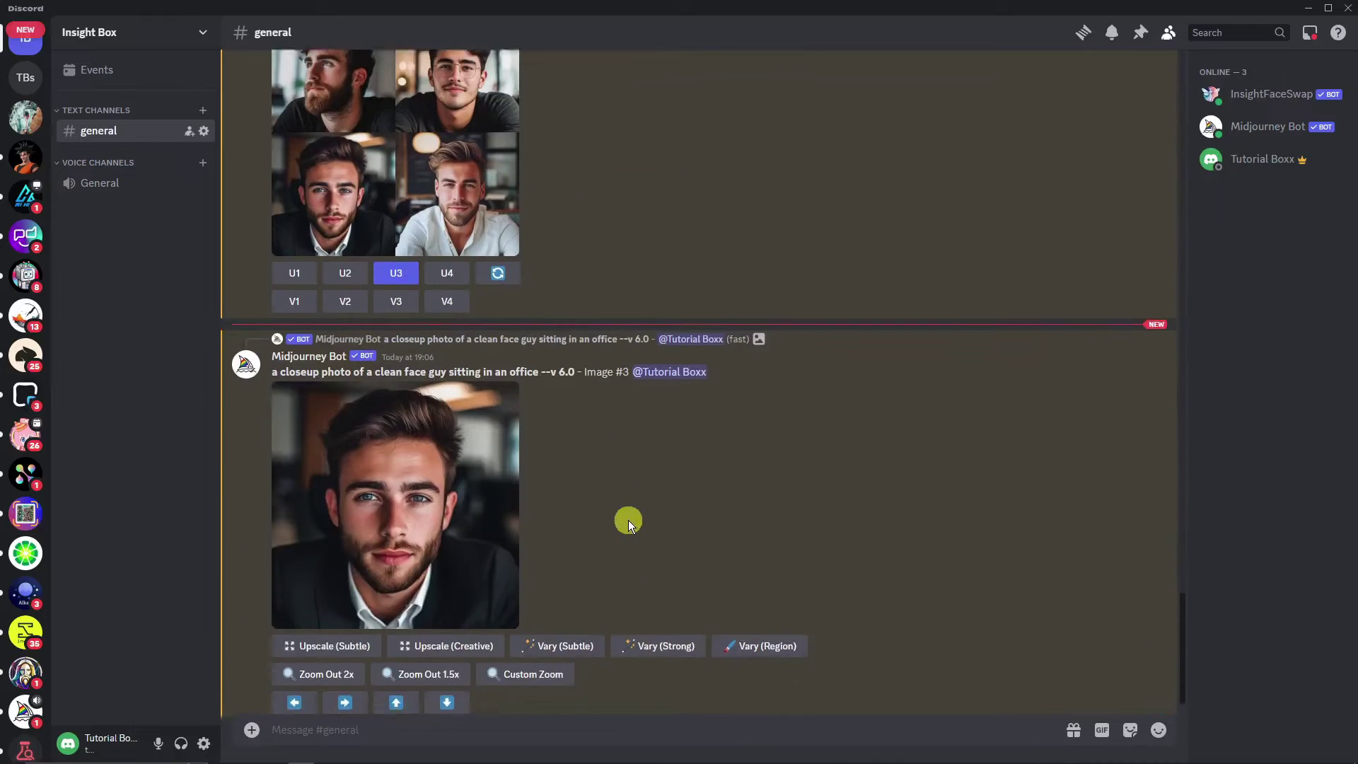
Review the Midjourney image grids and upscaled portraits in the general channel to find clear, front-facing faces.
scroll(639, 473, "up", 10)
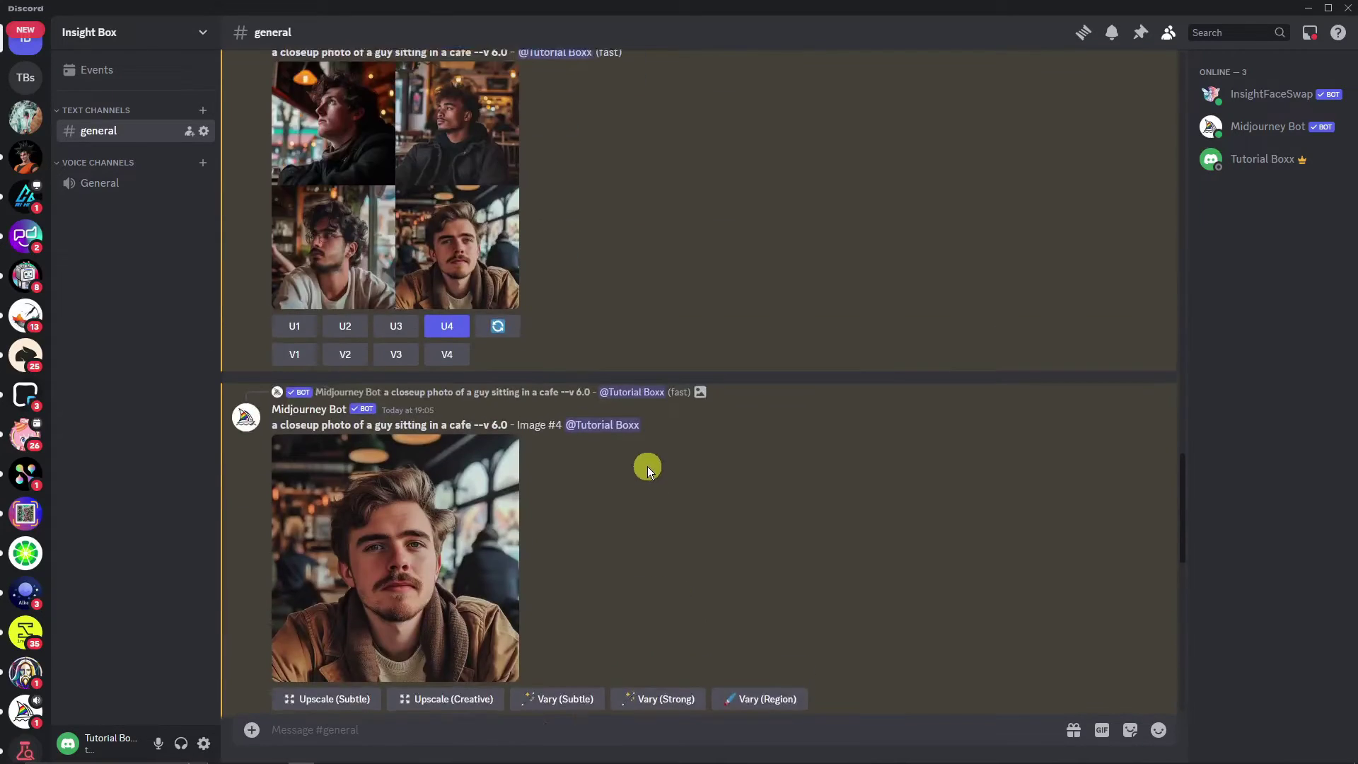
scroll(647, 465, "up", 15)
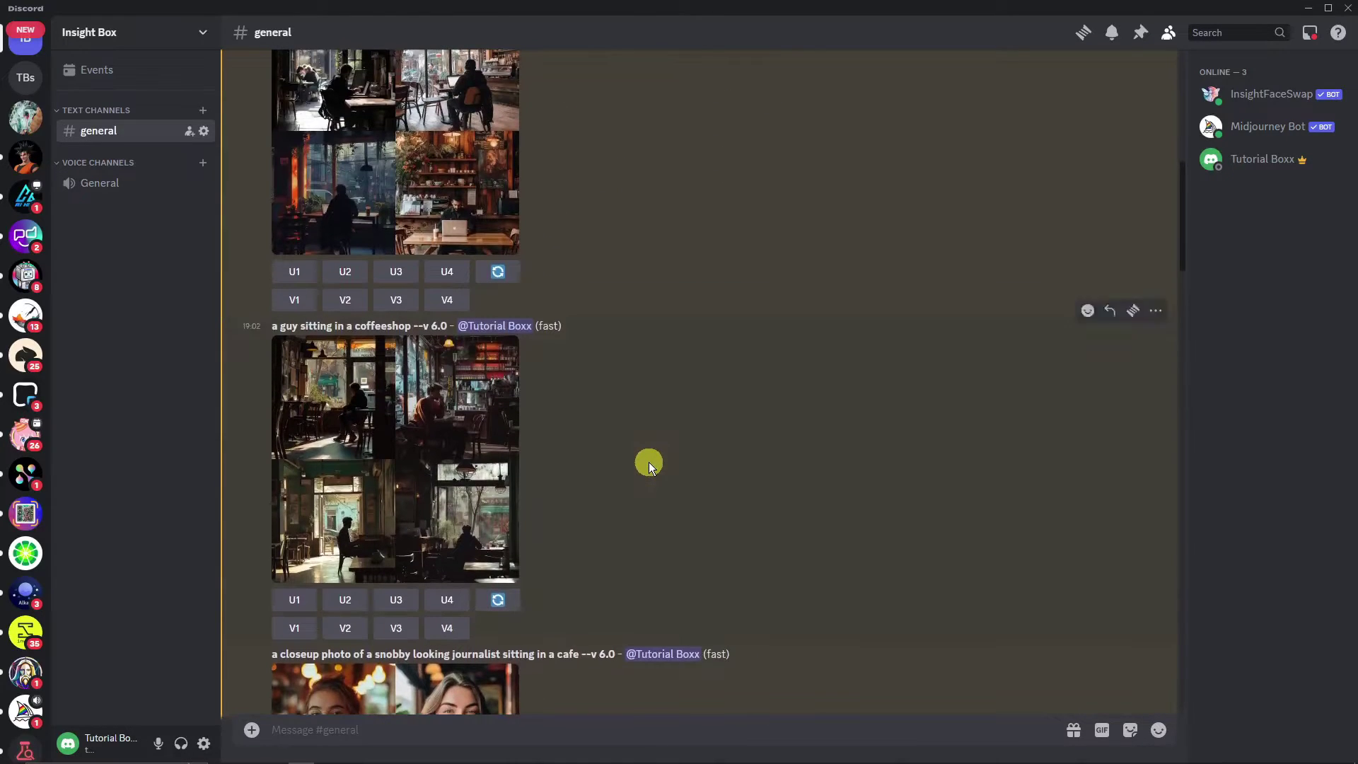
scroll(647, 461, "up", 3)
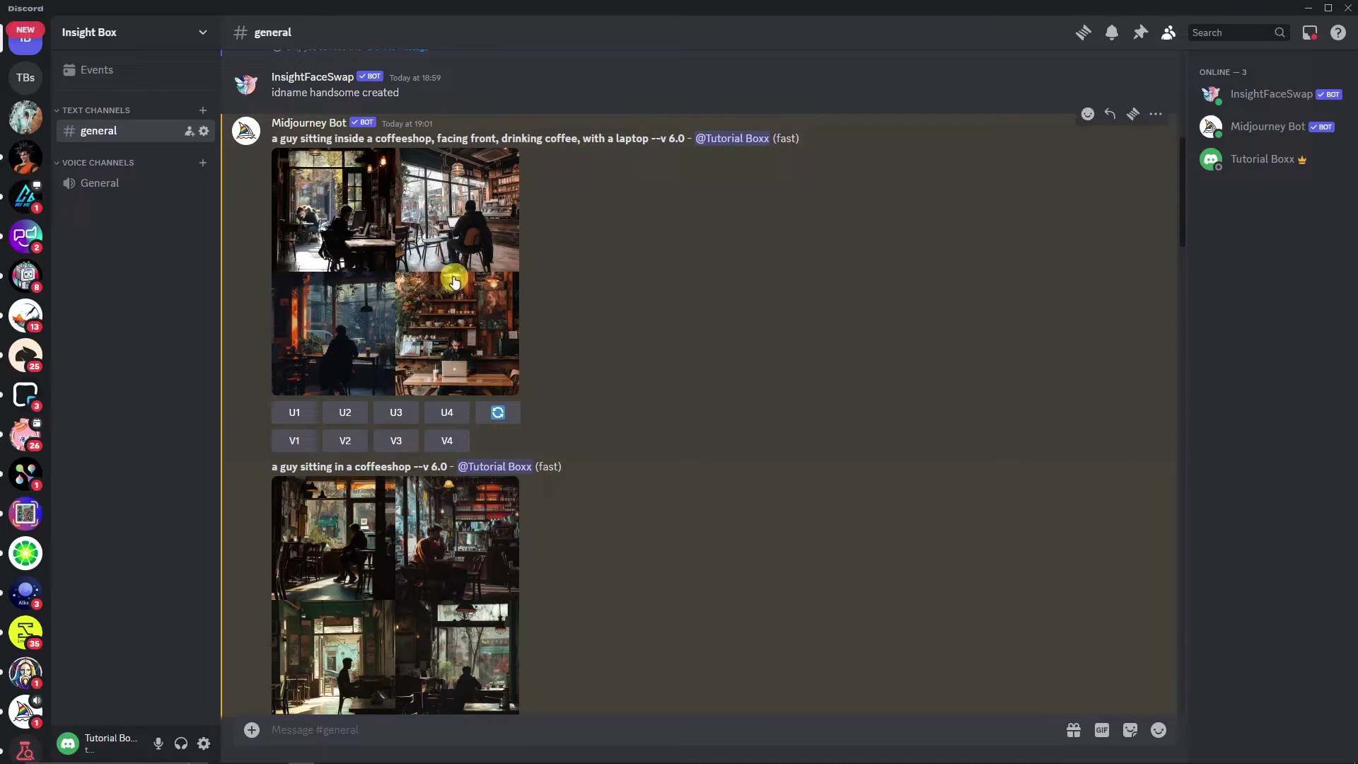
scroll(453, 283, "down", 8)
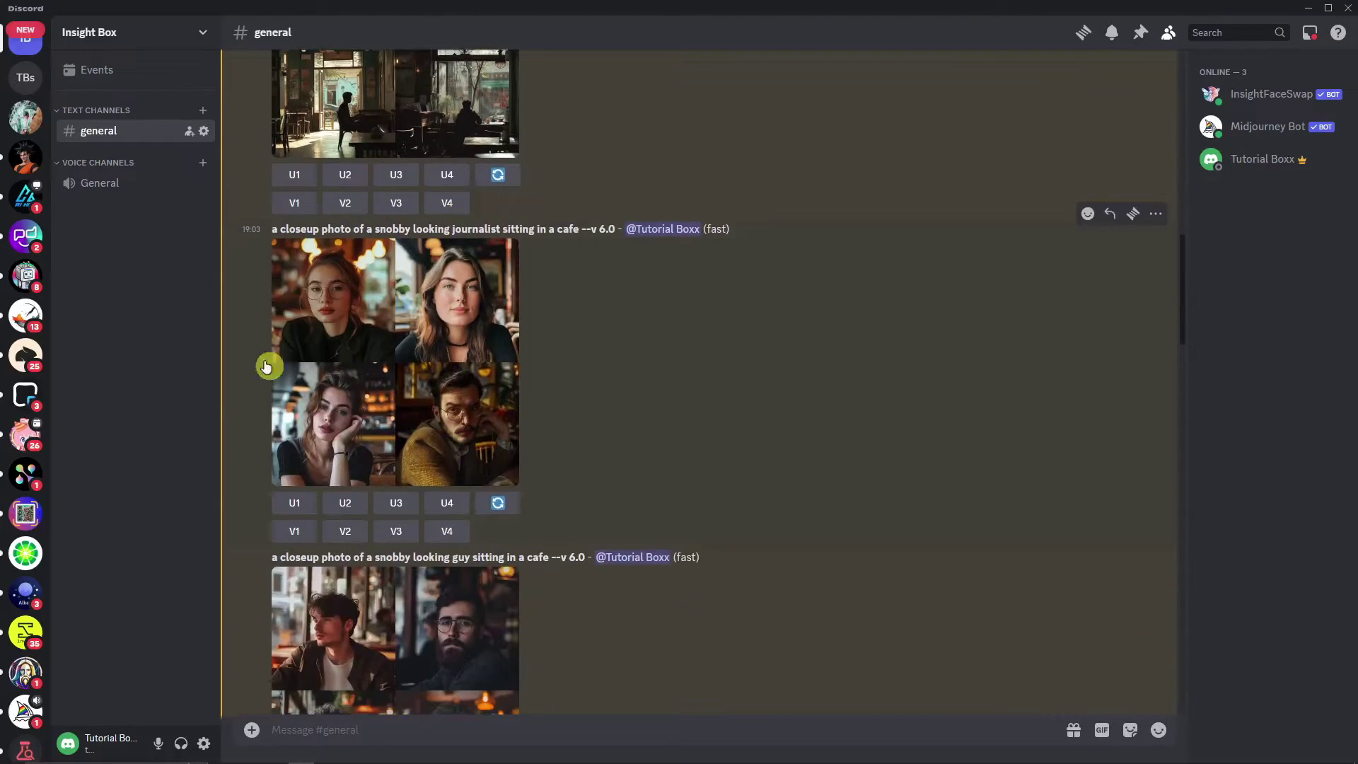
scroll(403, 410, "down", 1)
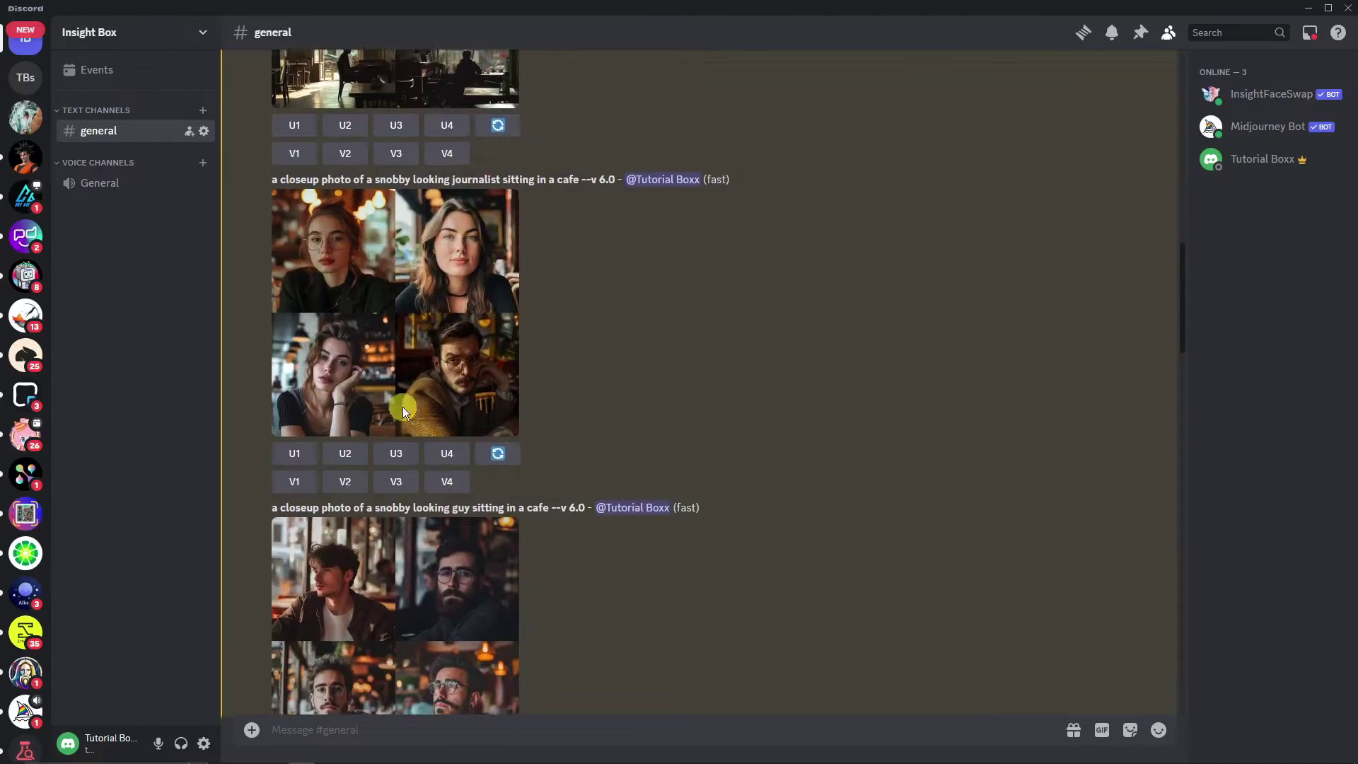
scroll(401, 410, "down", 17)
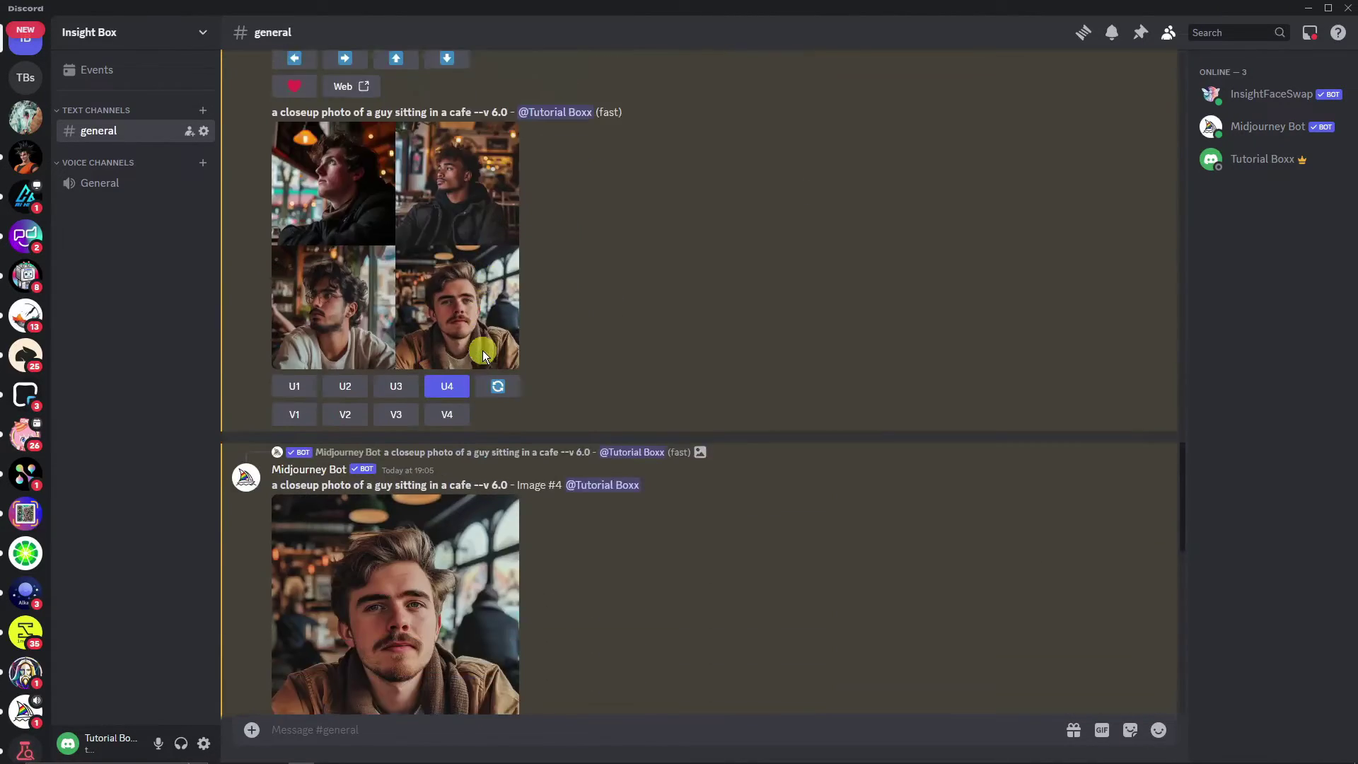
scroll(482, 350, "down", 15)
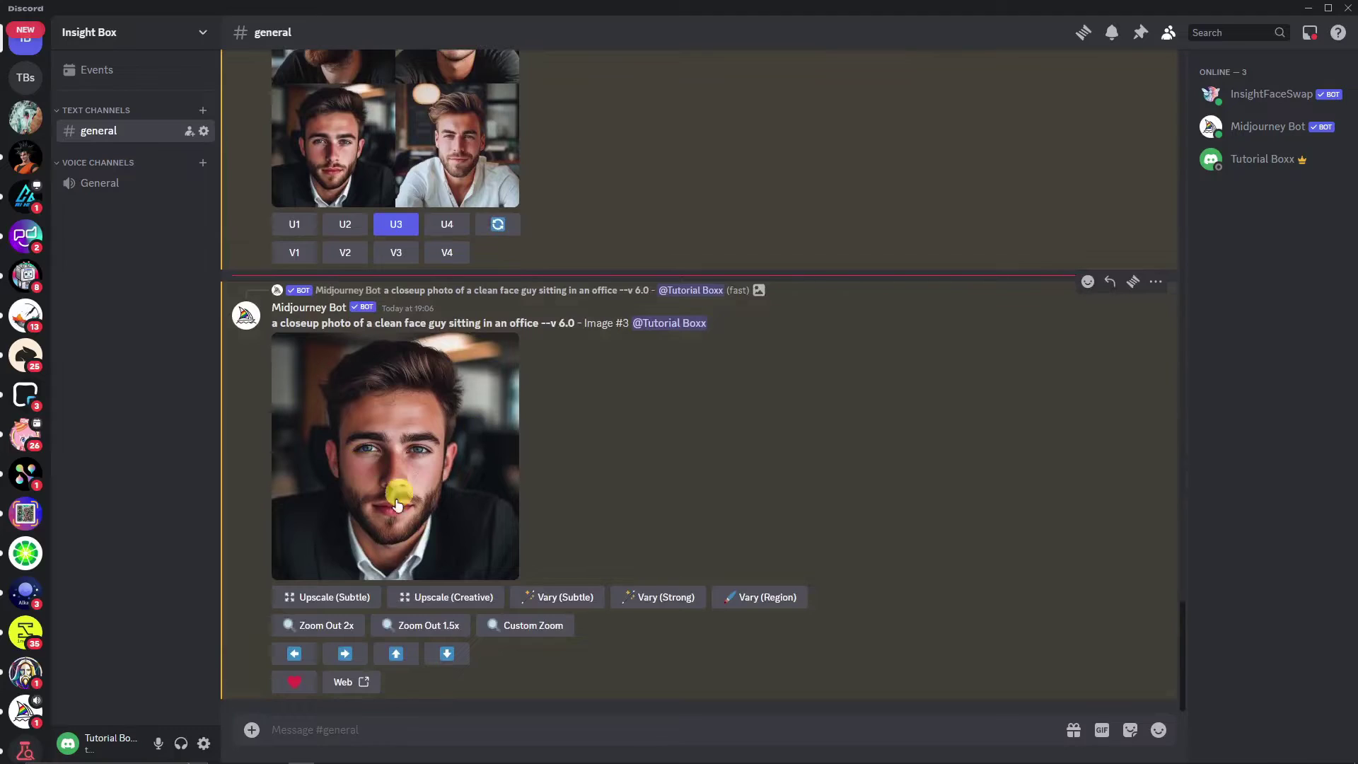
scroll(406, 509, "up", 7)
scroll(431, 507, "down", 7)
Run the INSwapper app on the upscaled Image #3 of the snobby looking guy sitting in a cafe.
scroll(455, 521, "up", 16)
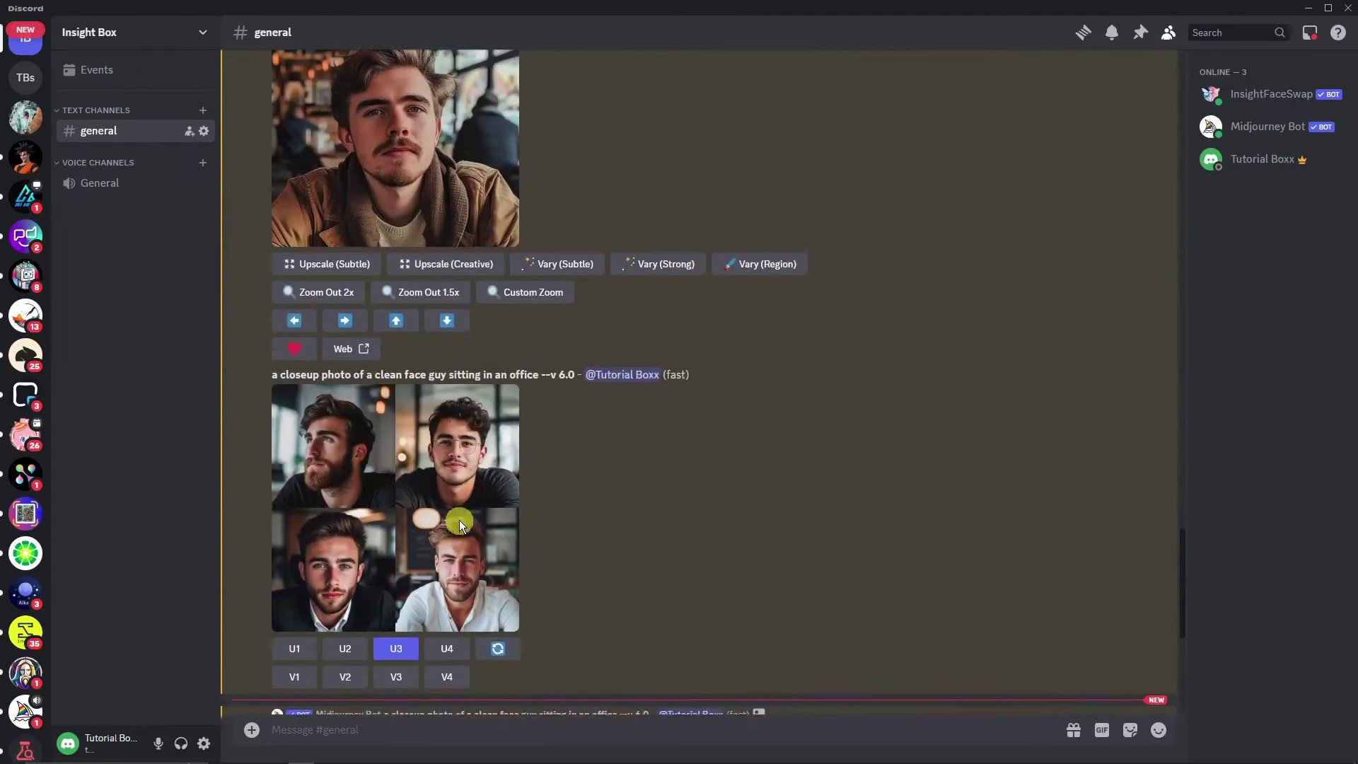
scroll(461, 521, "up", 10)
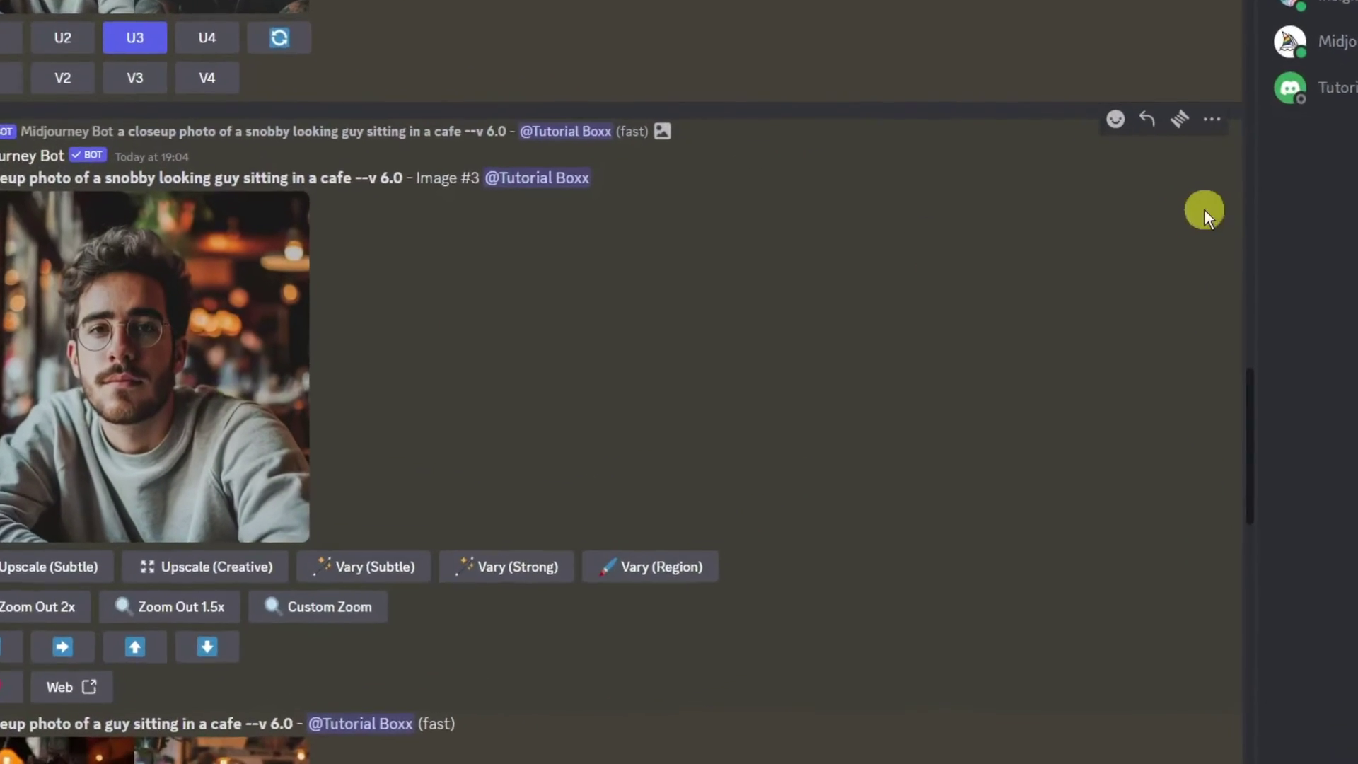
left_click(1156, 181)
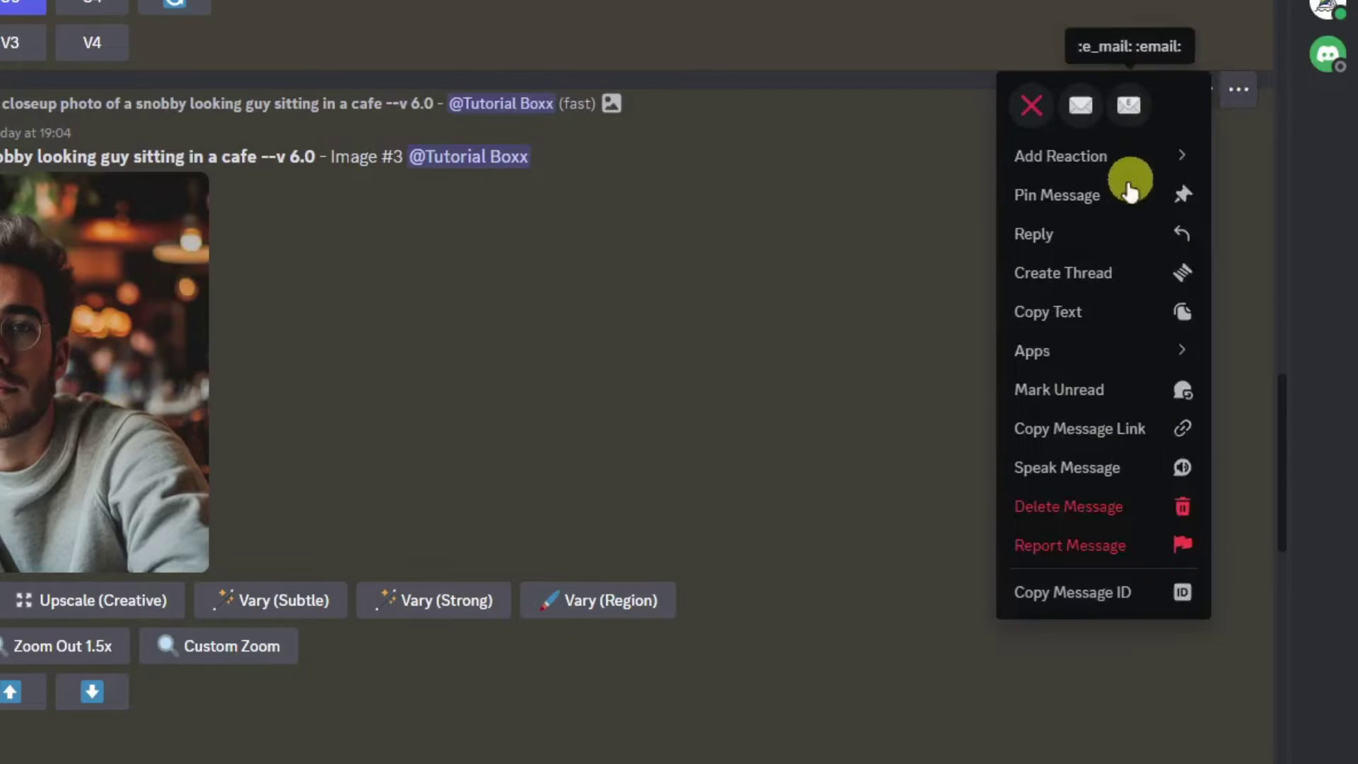
mouse_move(1094, 349)
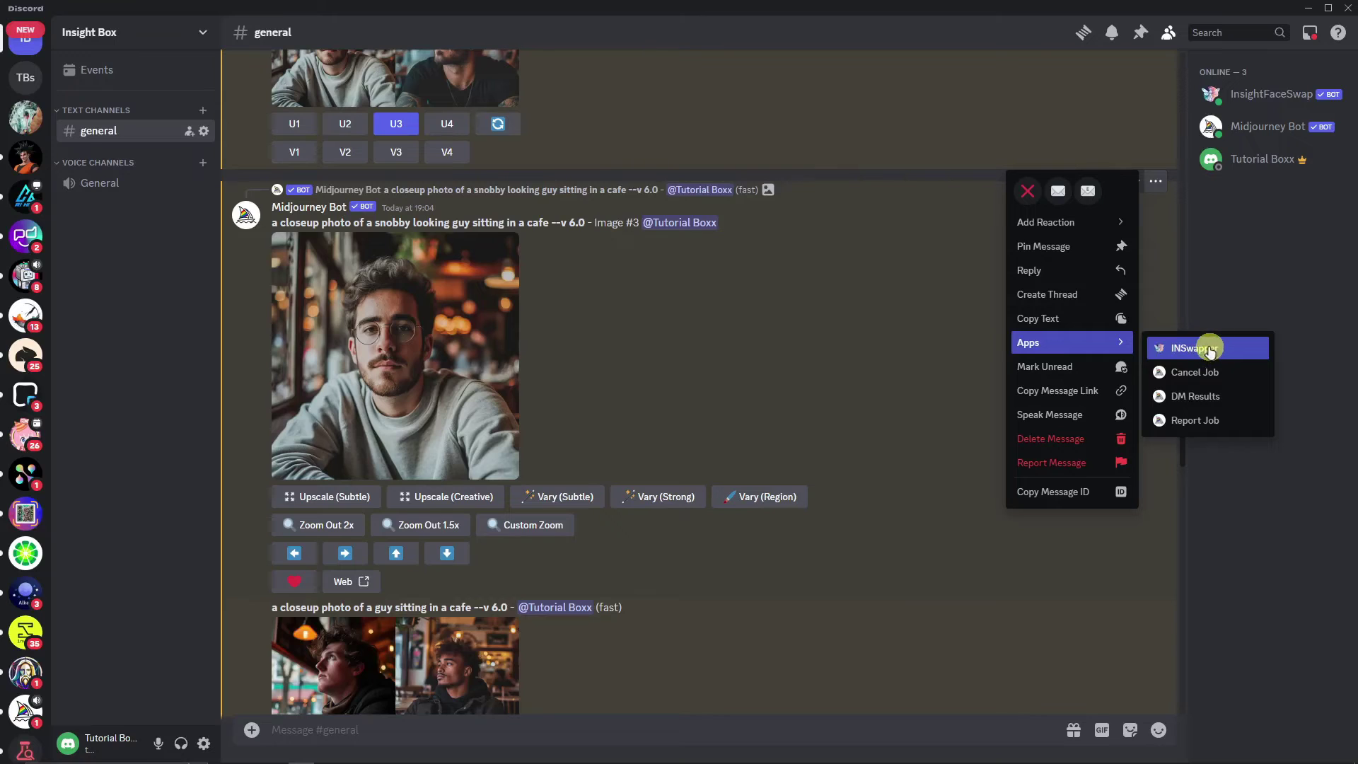
left_click(1210, 350)
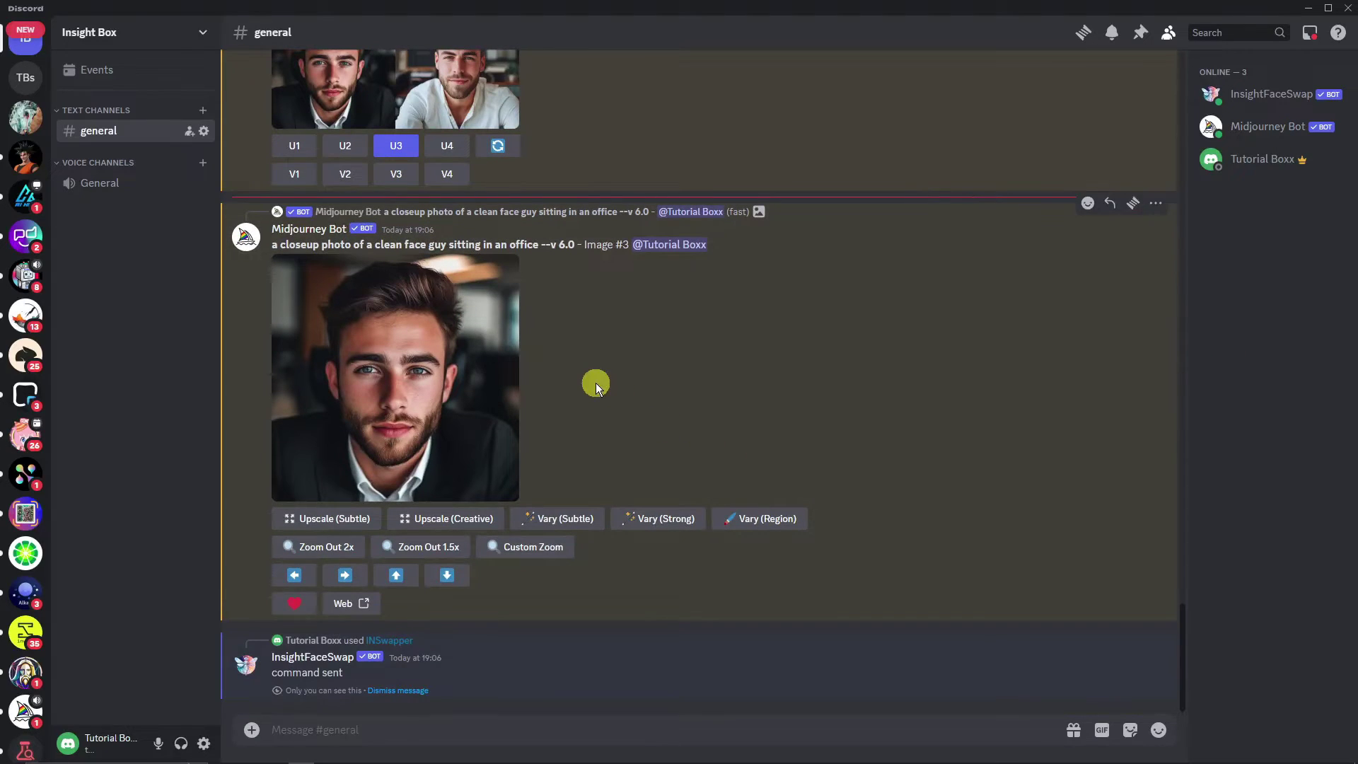
Run the INSwapper app on the upscaled Image #3 of the clean face guy sitting in an office.
scroll(1029, 363, "up", 3)
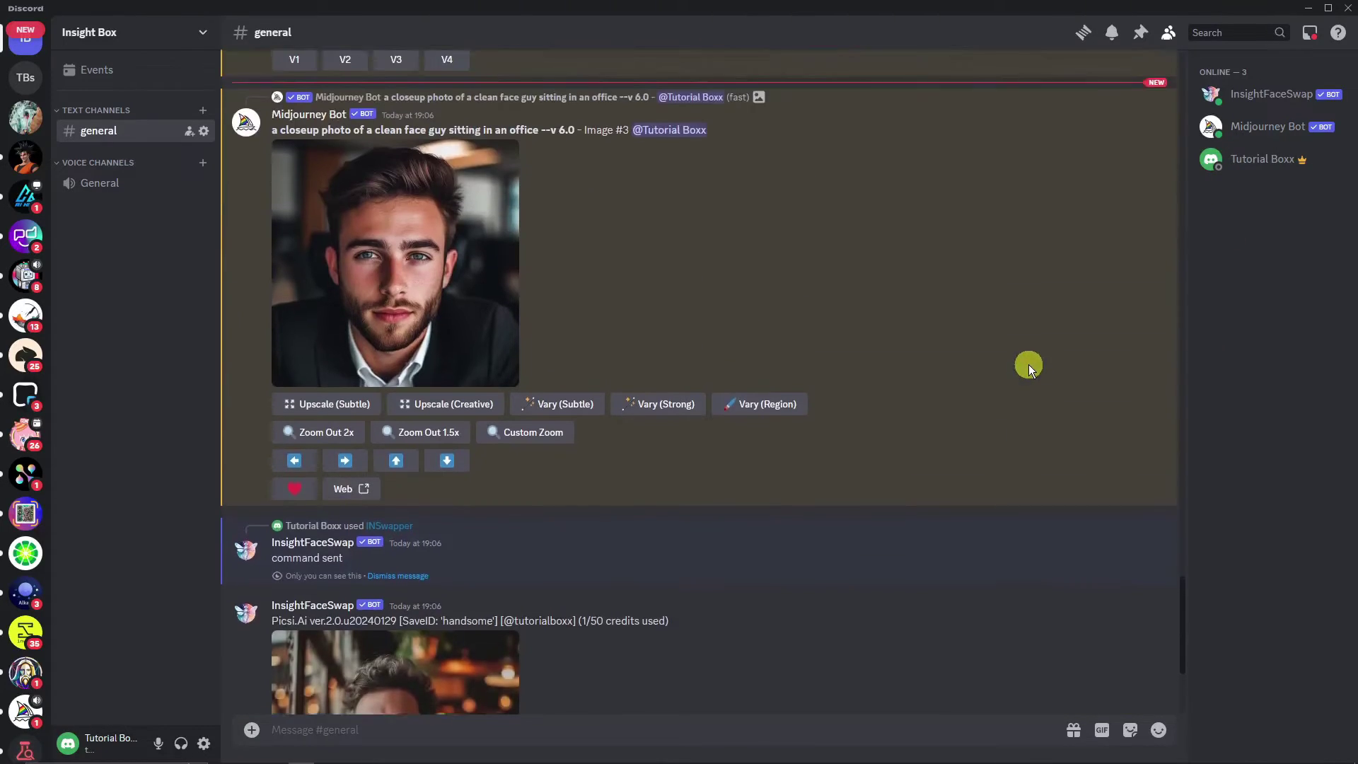
scroll(1028, 364, "up", 3)
left_click(1155, 271)
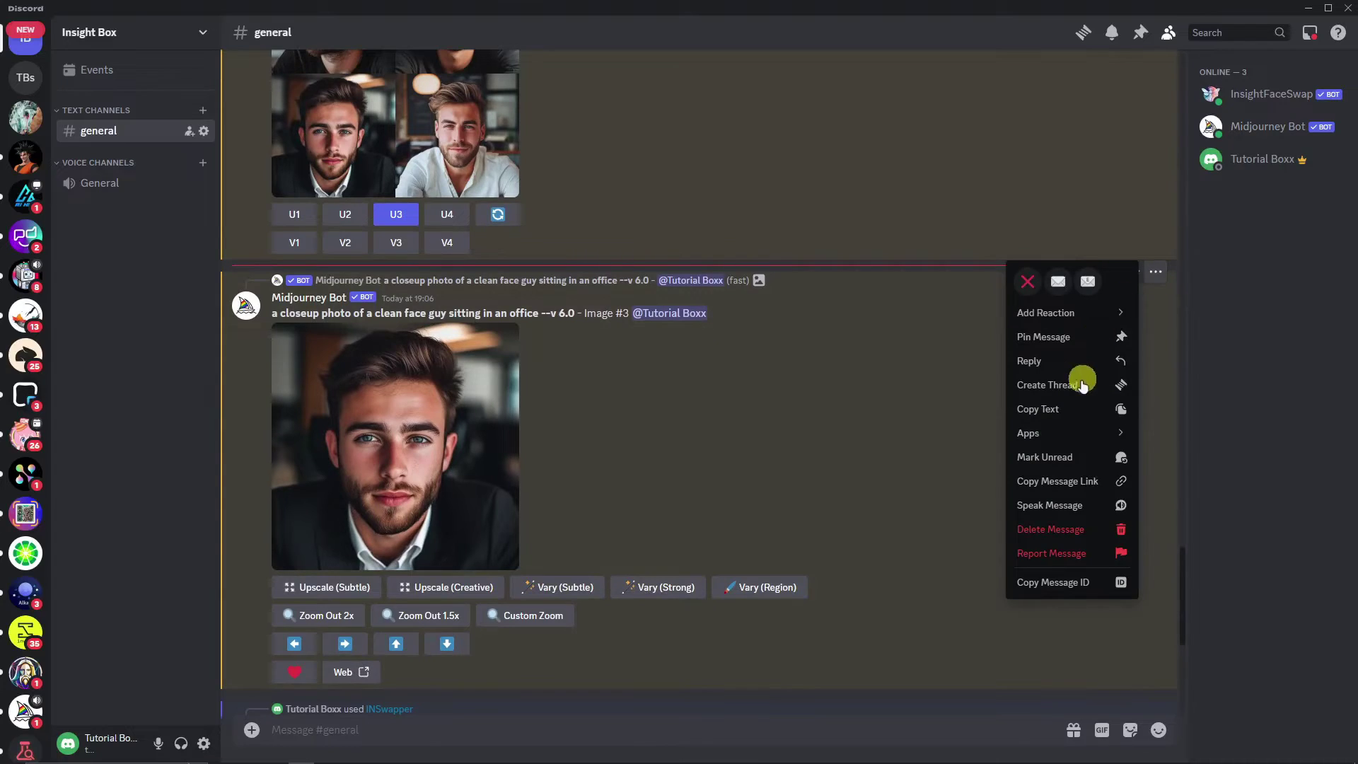
mouse_move(1061, 433)
left_click(1188, 436)
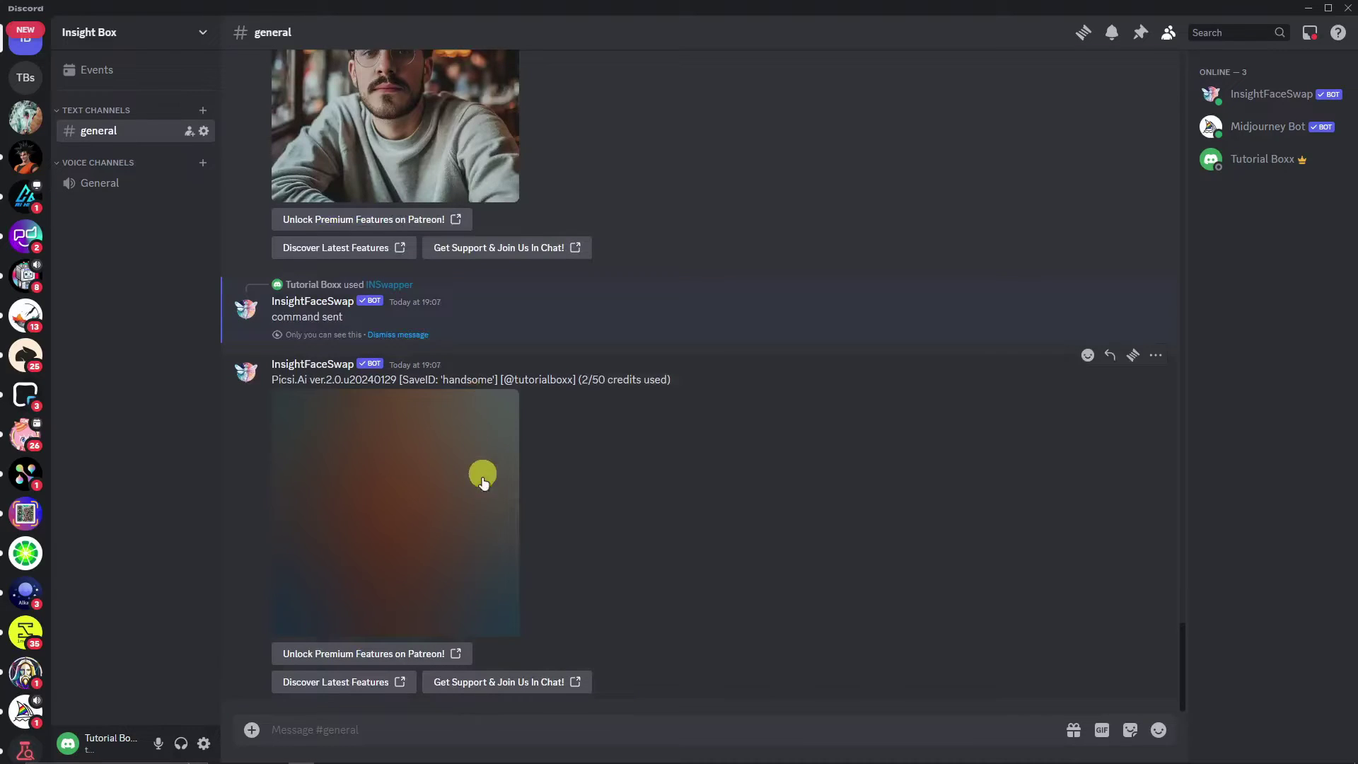
Compare the face-swapped cafe and office portraits with the Midjourney originals and close the enlarged office portrait.
scroll(488, 488, "up", 3)
scroll(497, 496, "down", 3)
scroll(502, 509, "up", 2)
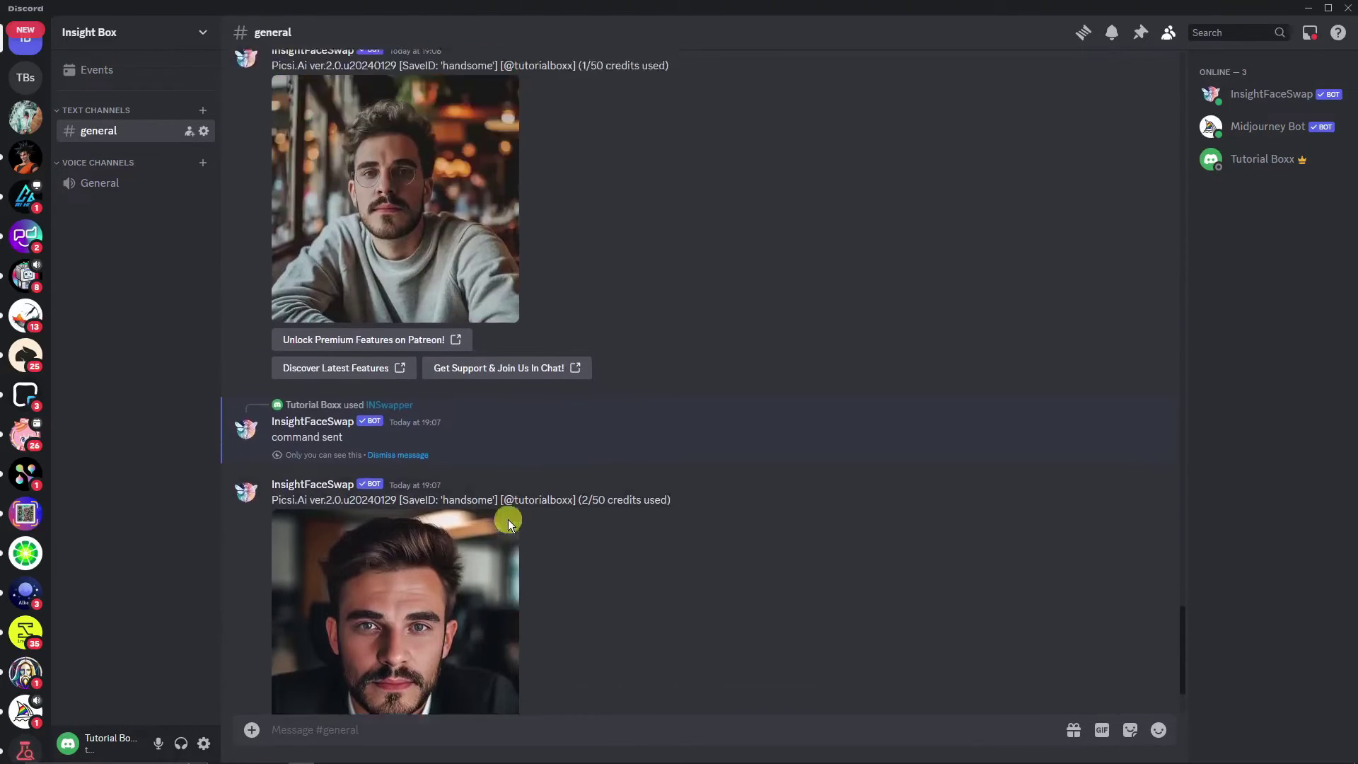
scroll(510, 519, "up", 6)
scroll(516, 520, "down", 8)
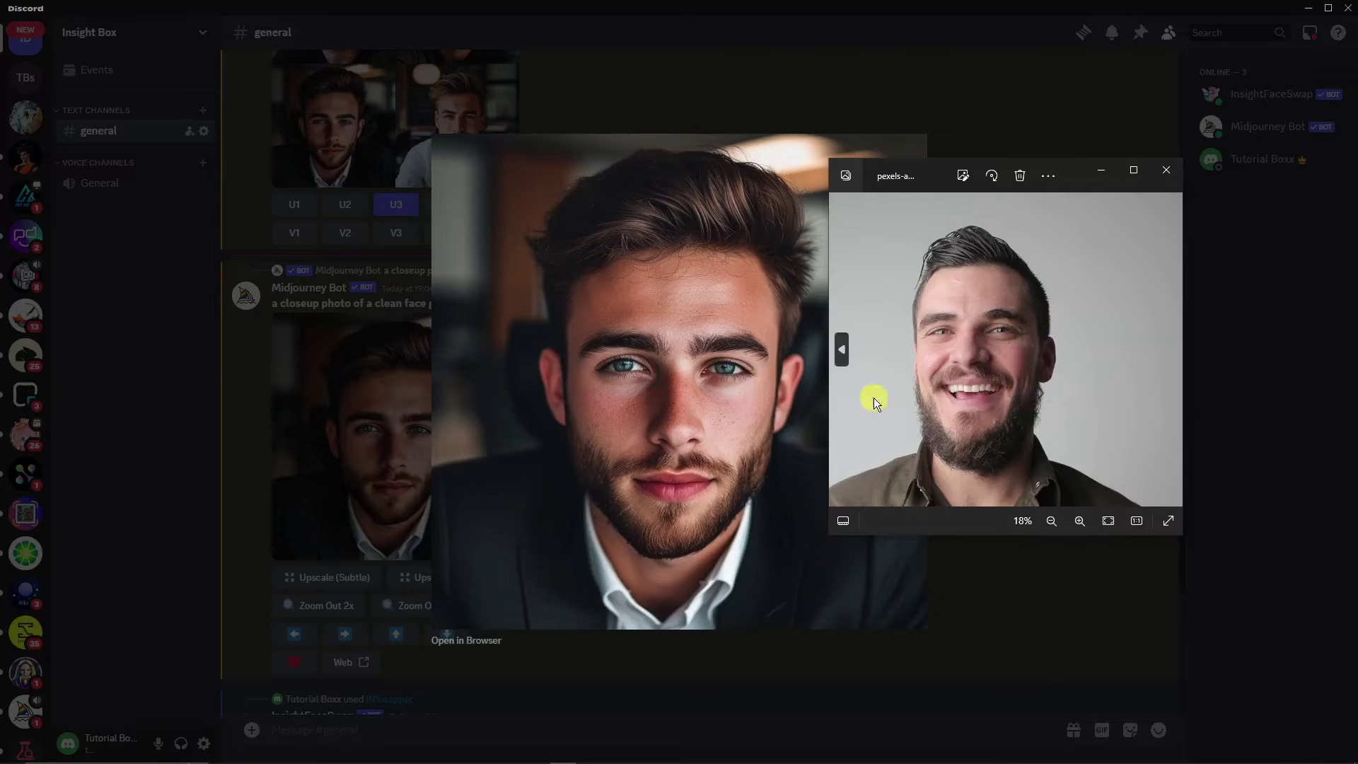
left_click(114, 448)
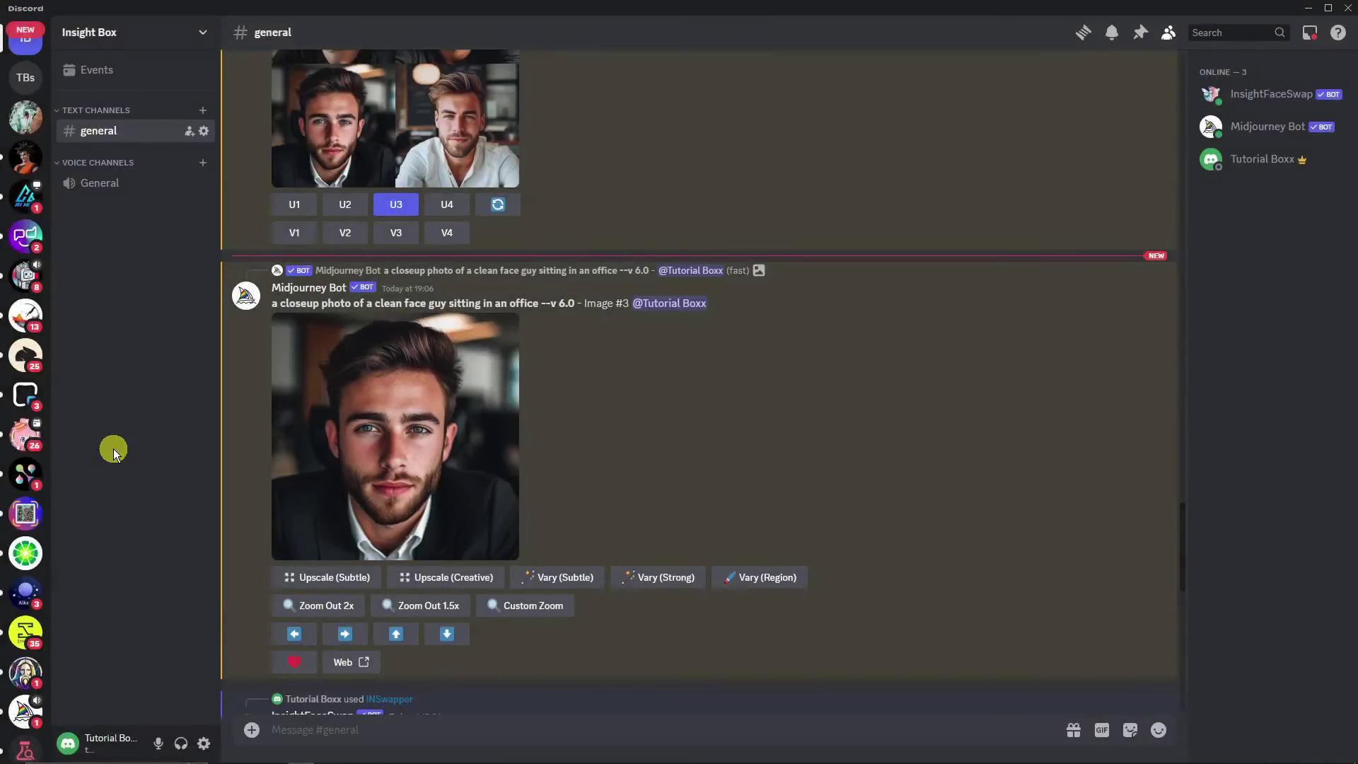
Enlarge the face-swapped cafe portrait, compare it side by side with the source Pexels photo, and close both views.
scroll(571, 377, "down", 6)
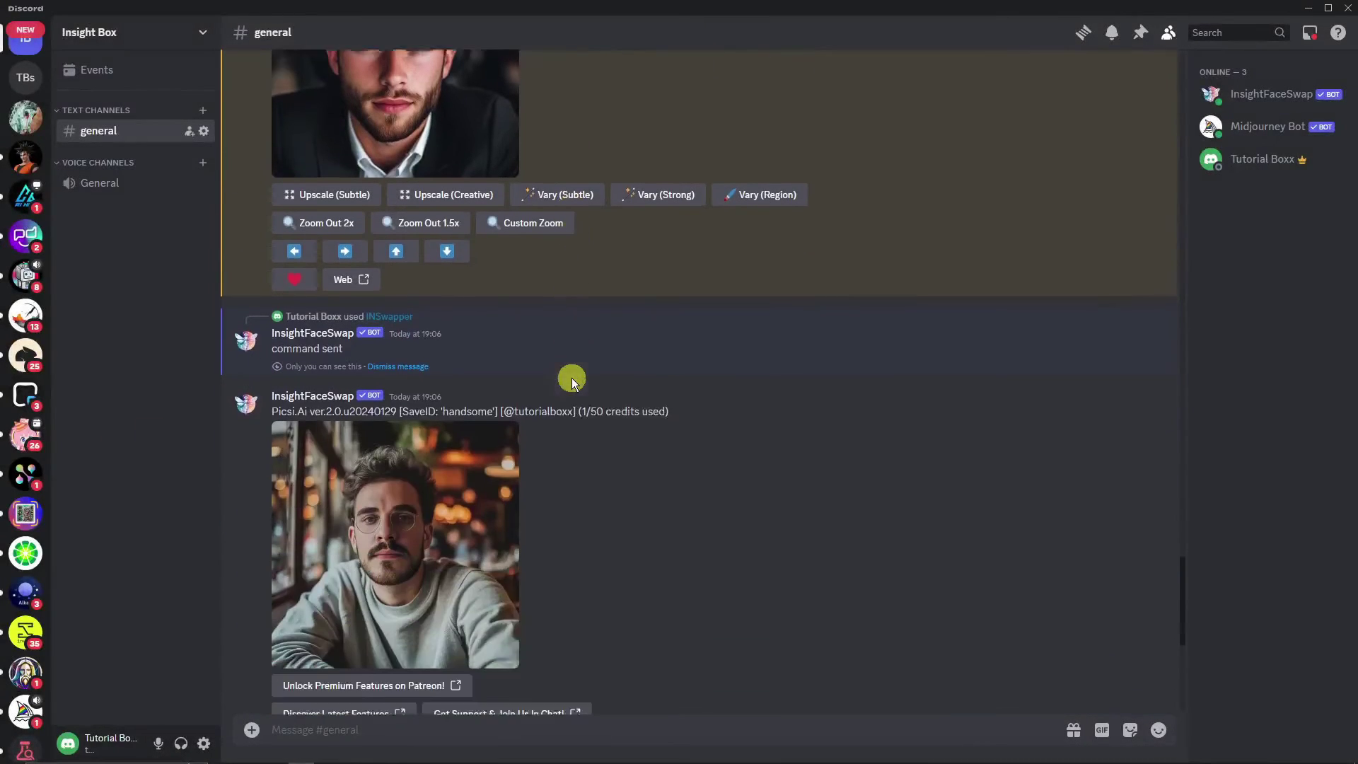
scroll(711, 527, "up", 5)
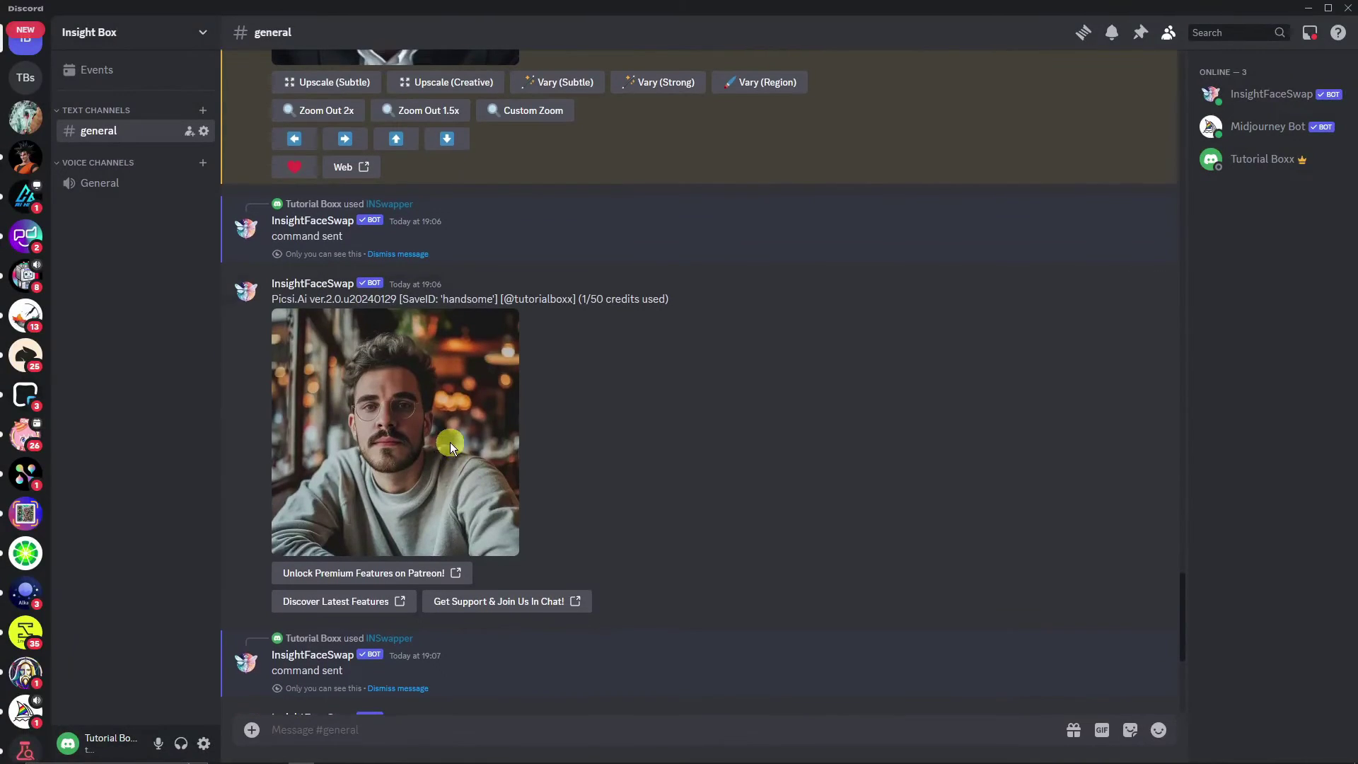
left_click(450, 442)
left_click(563, 756)
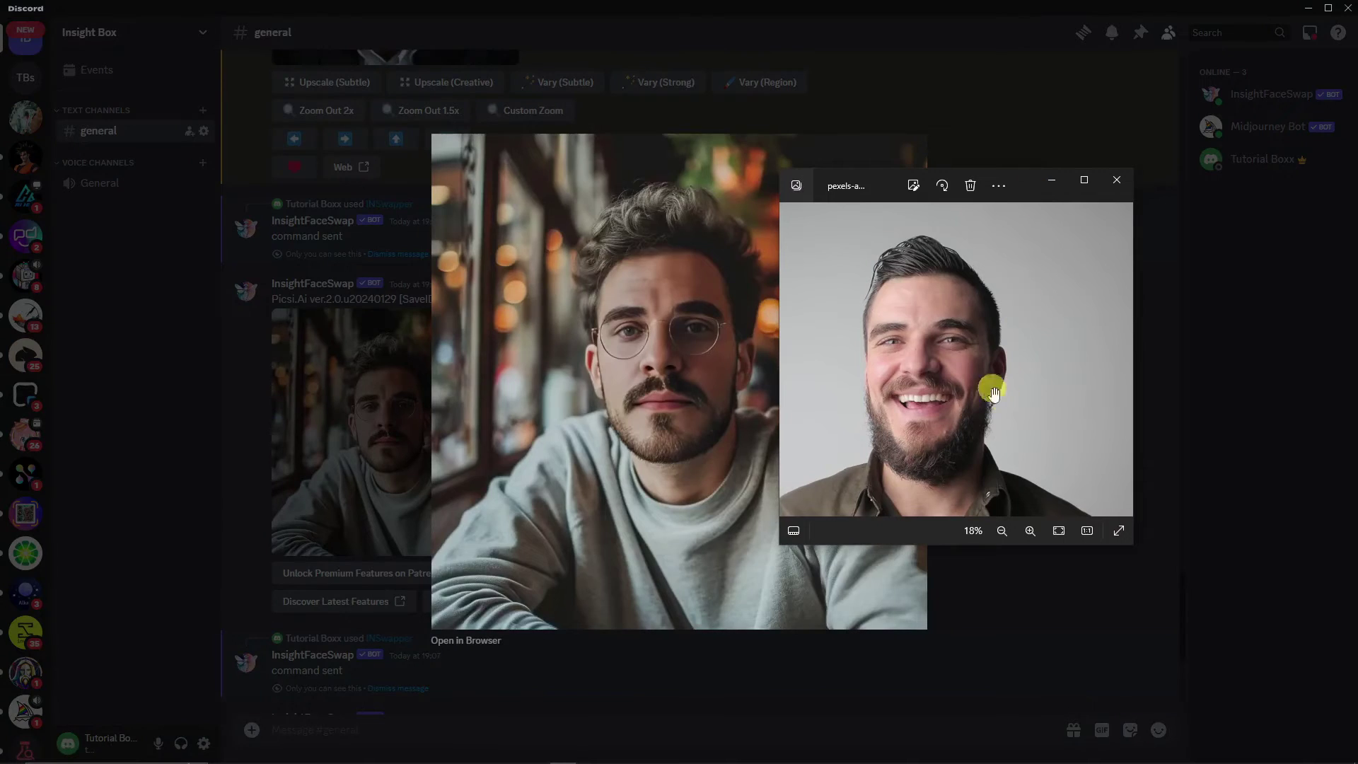
left_click_drag(1020, 177, 1092, 177)
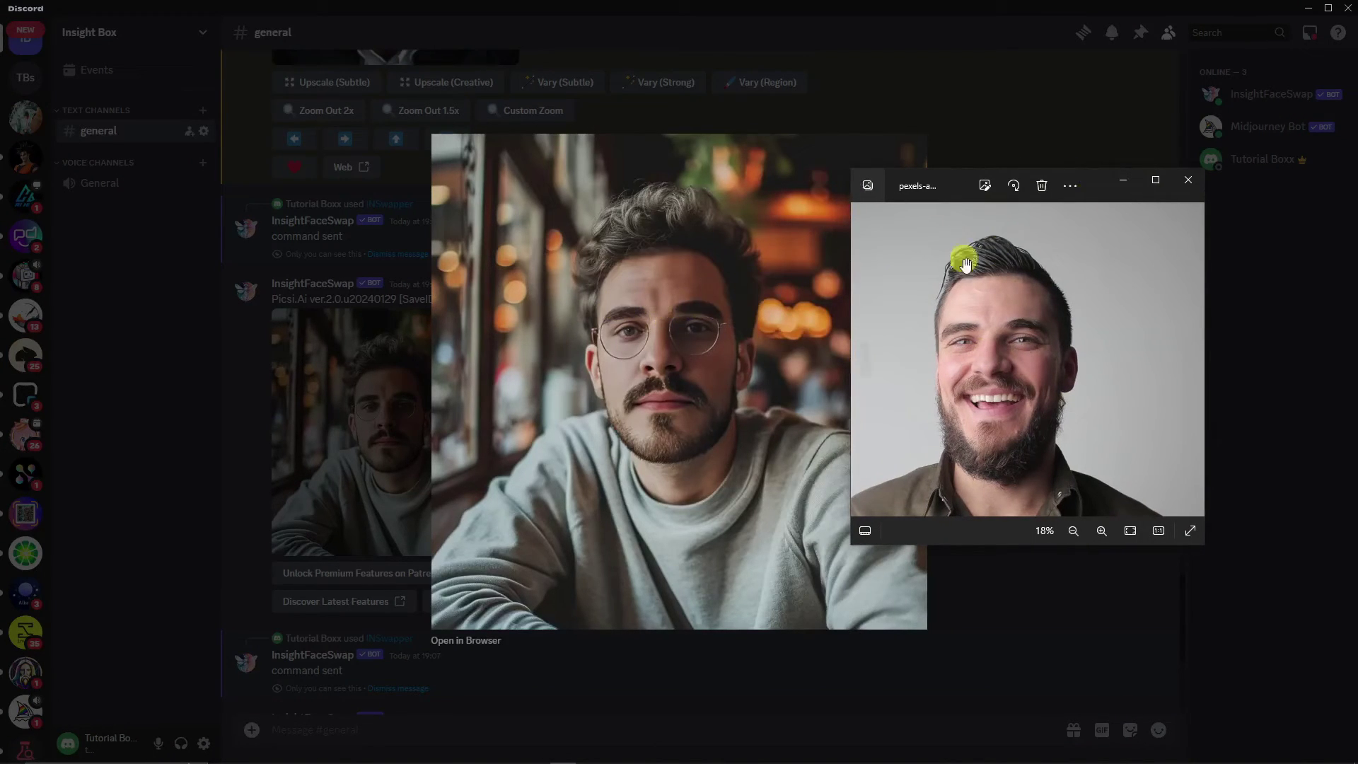
left_click(1126, 183)
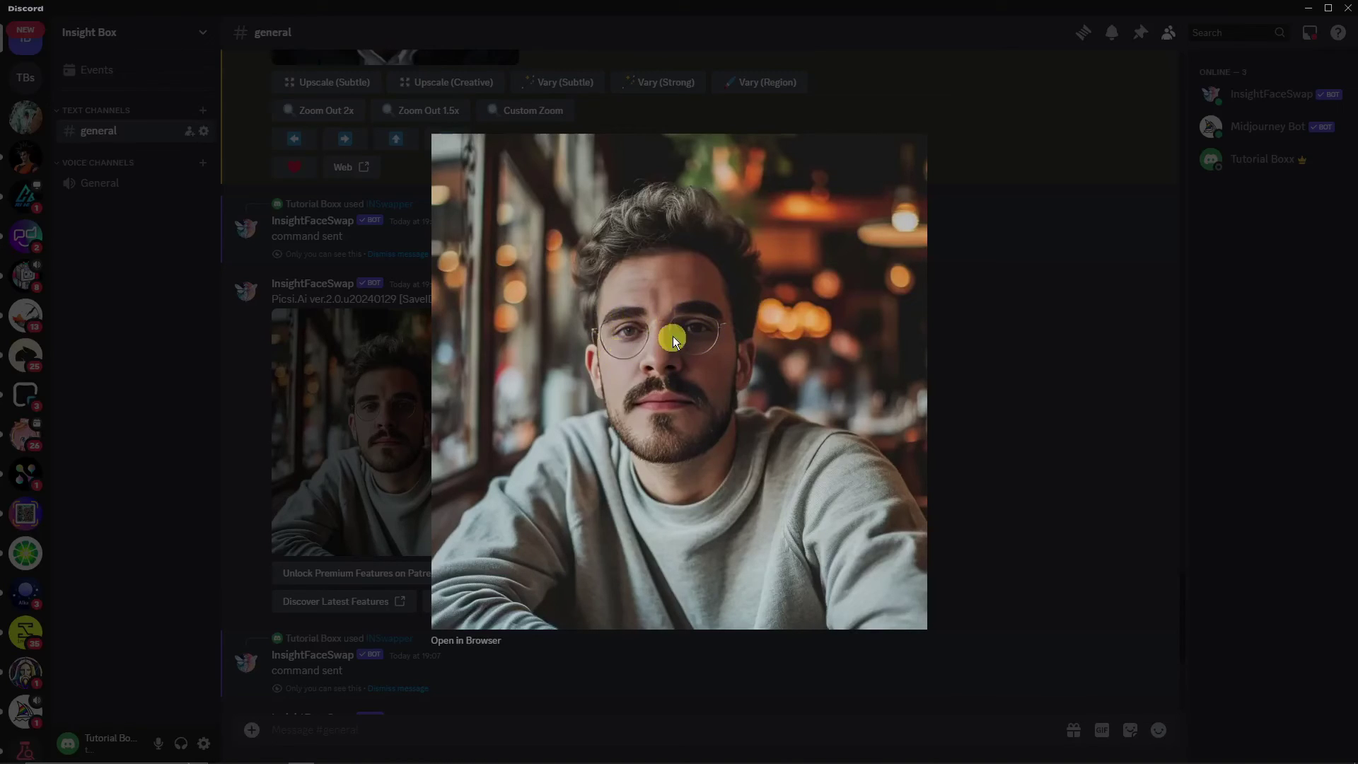
left_click(161, 371)
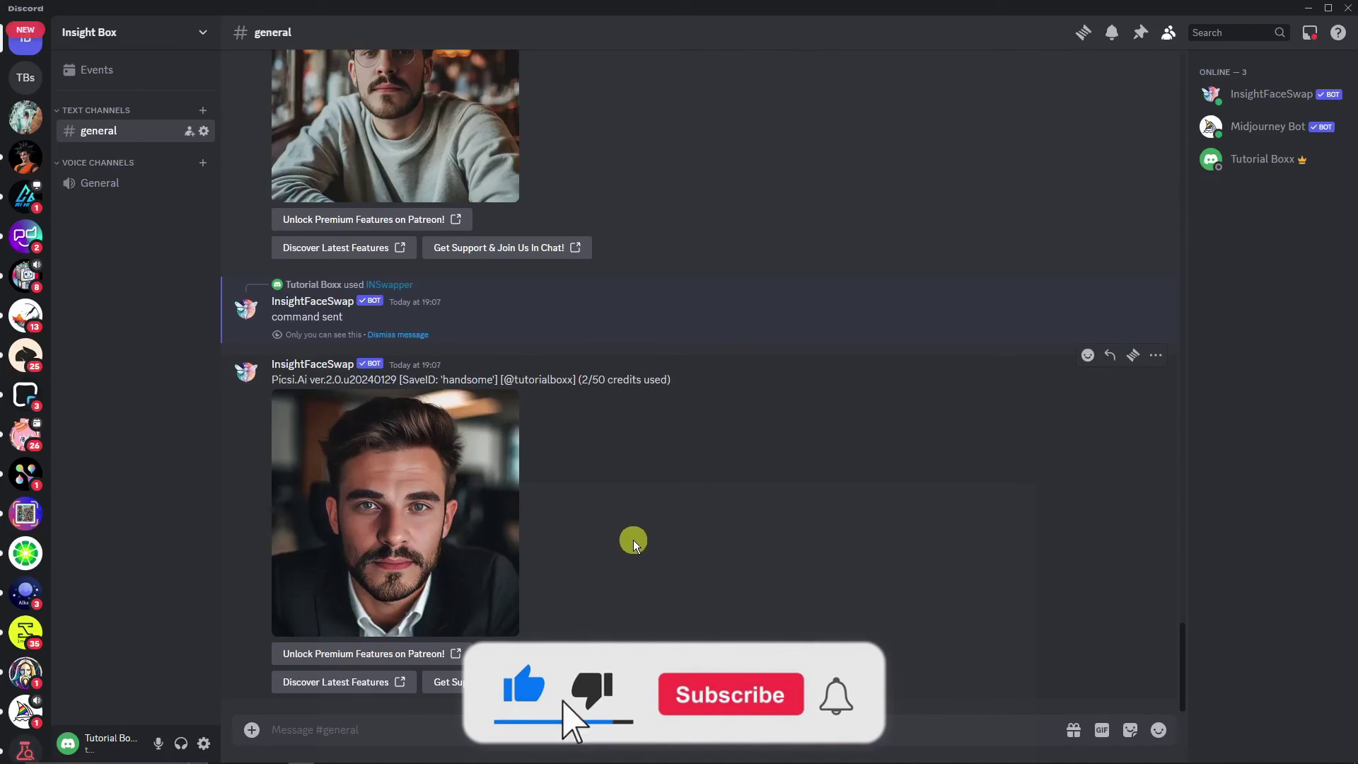
scroll(634, 540, "up", 3)
scroll(634, 540, "up", 3)
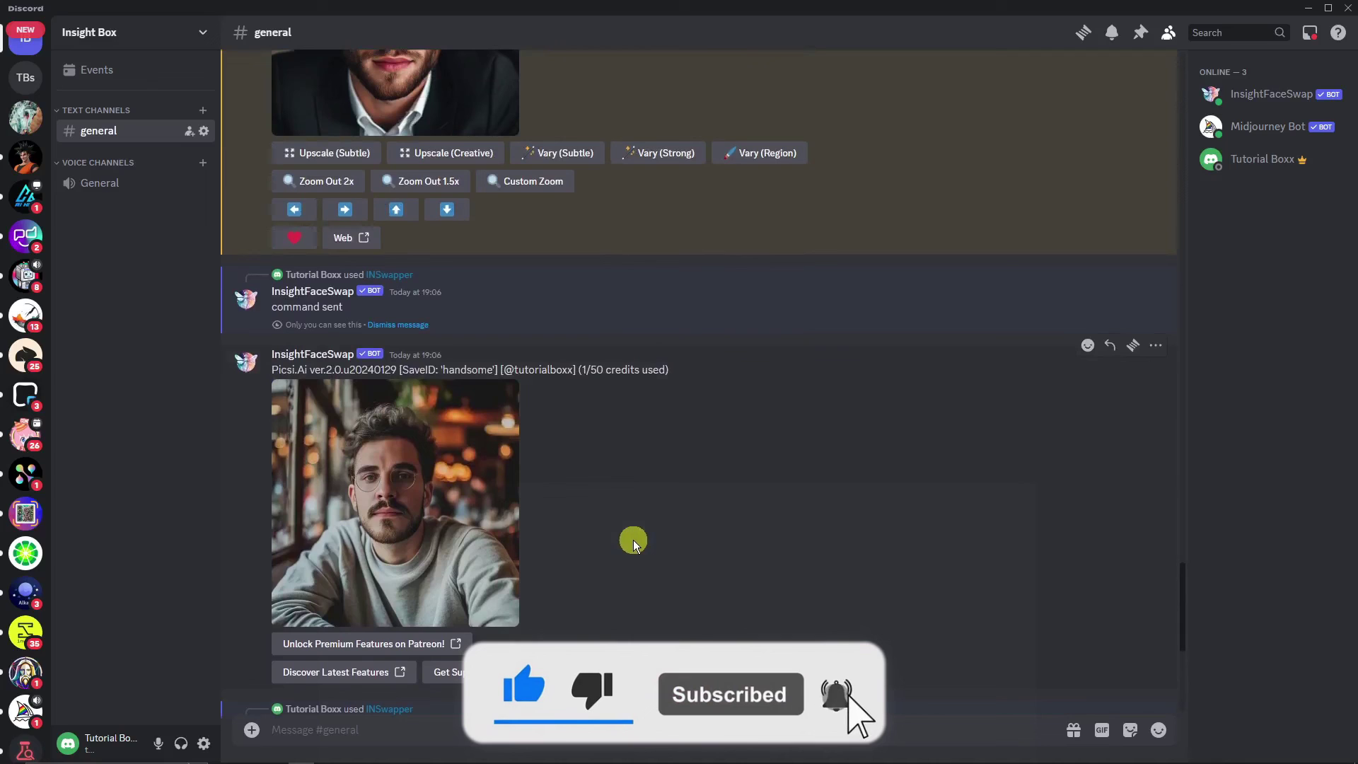
scroll(634, 540, "up", 15)
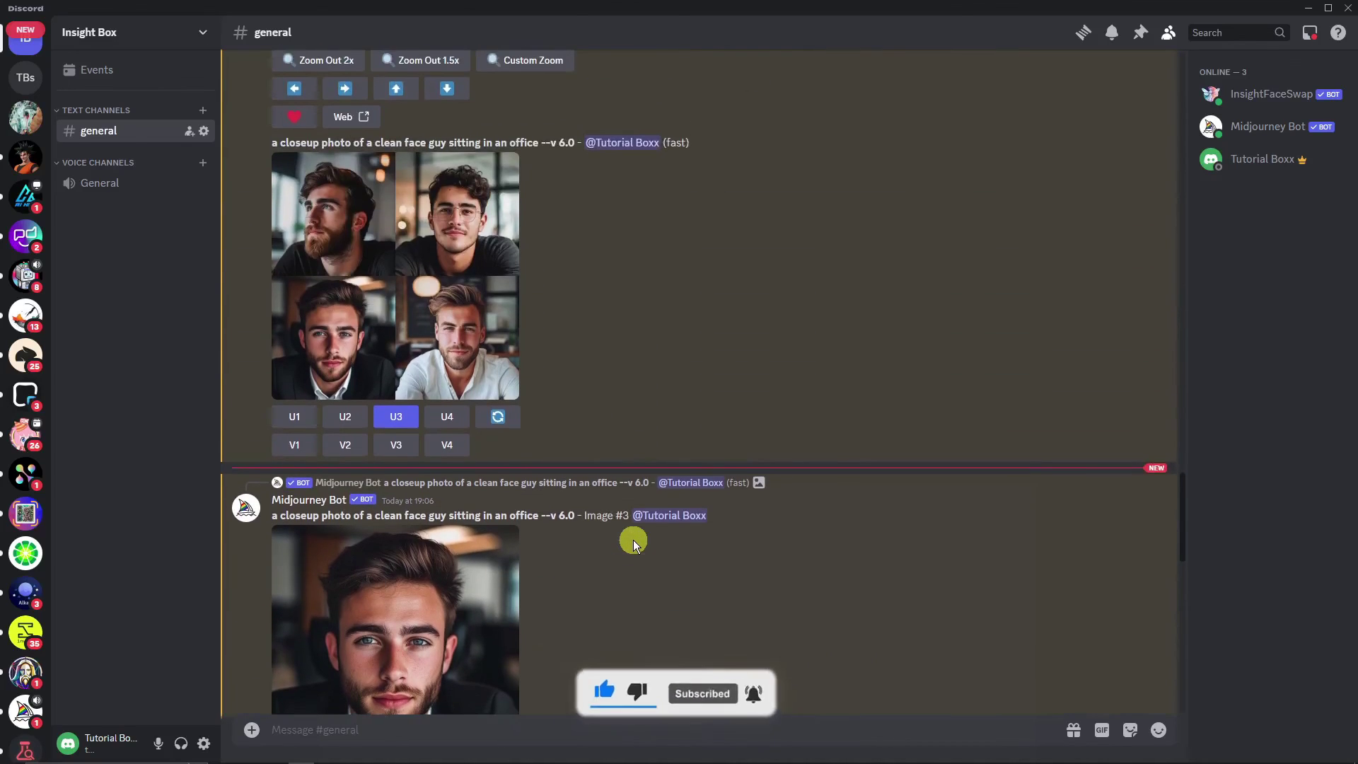